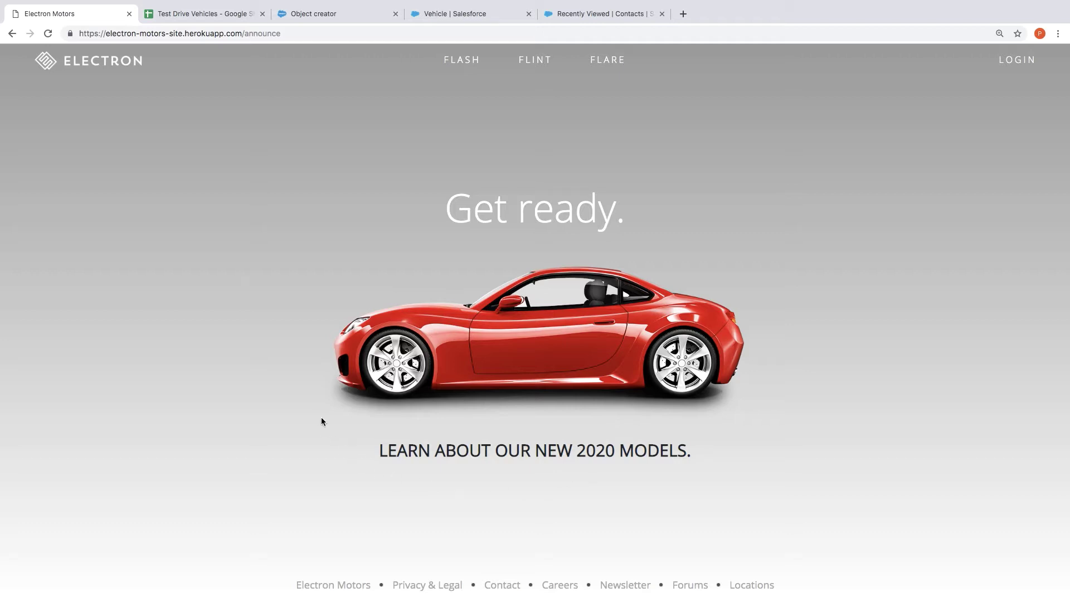
Step: Switch to the Test Drive Vehicles spreadsheet listing the 2018 Flint, Flash and Flare vehicles
{"action": "left_click", "coordinate": [174, 17]}
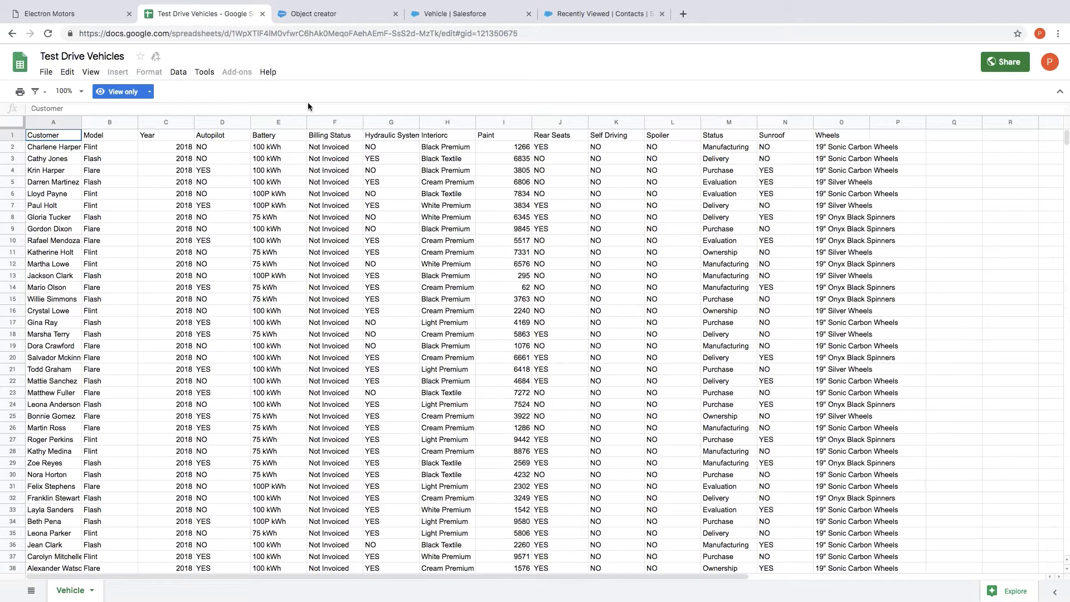
Step: Upload Vehicle.csv from Downloads into Object Creator, mapping all 15 fields
{"action": "left_click", "coordinate": [319, 16]}
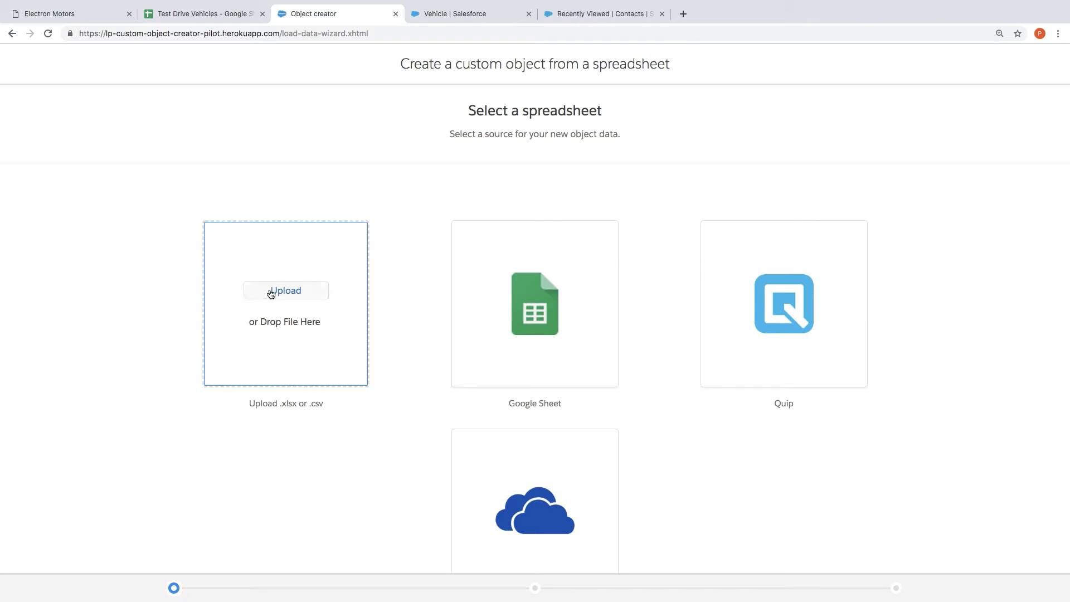
{"action": "left_click", "coordinate": [270, 290]}
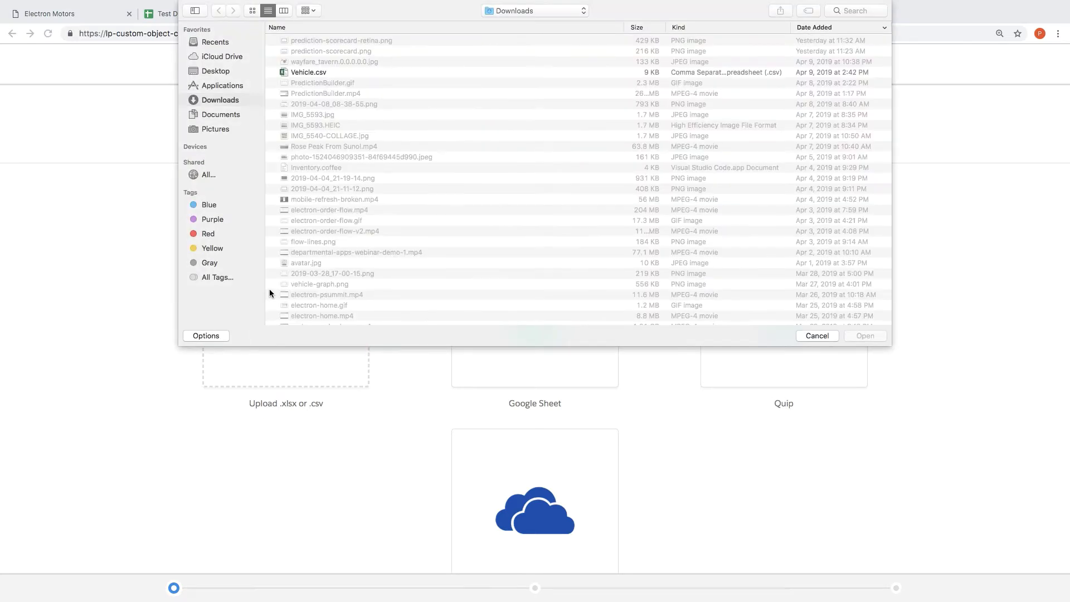
{"action": "double_click", "coordinate": [308, 73]}
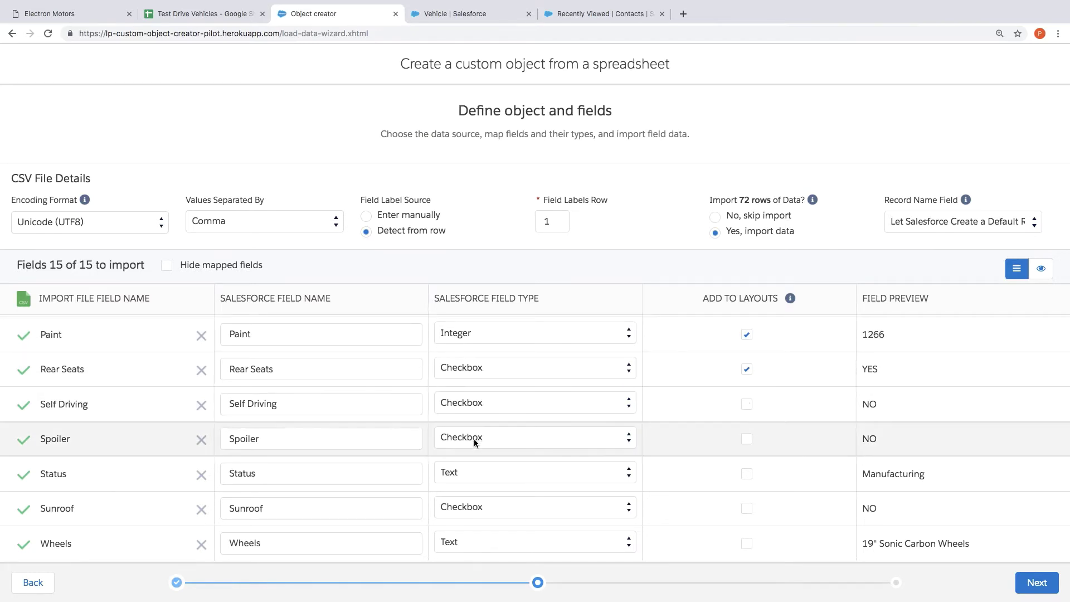
Step: Make the Status field a Picklist and show the data preview grid
{"action": "scroll", "coordinate": [467, 463], "scroll_direction": "down", "scroll_amount": 1}
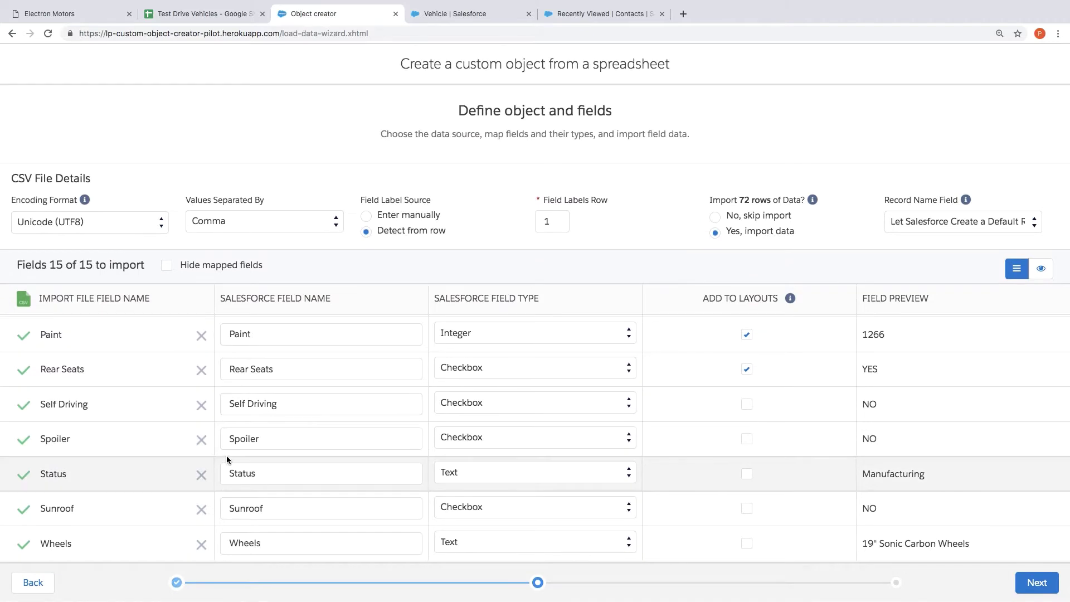
{"action": "left_click", "coordinate": [479, 473]}
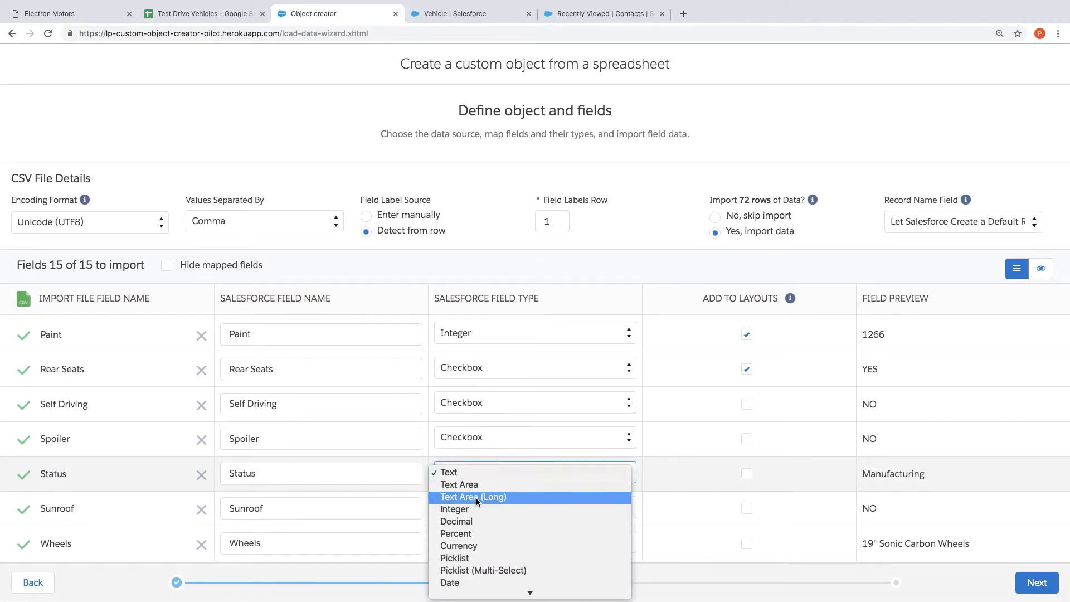
{"action": "left_click", "coordinate": [481, 558]}
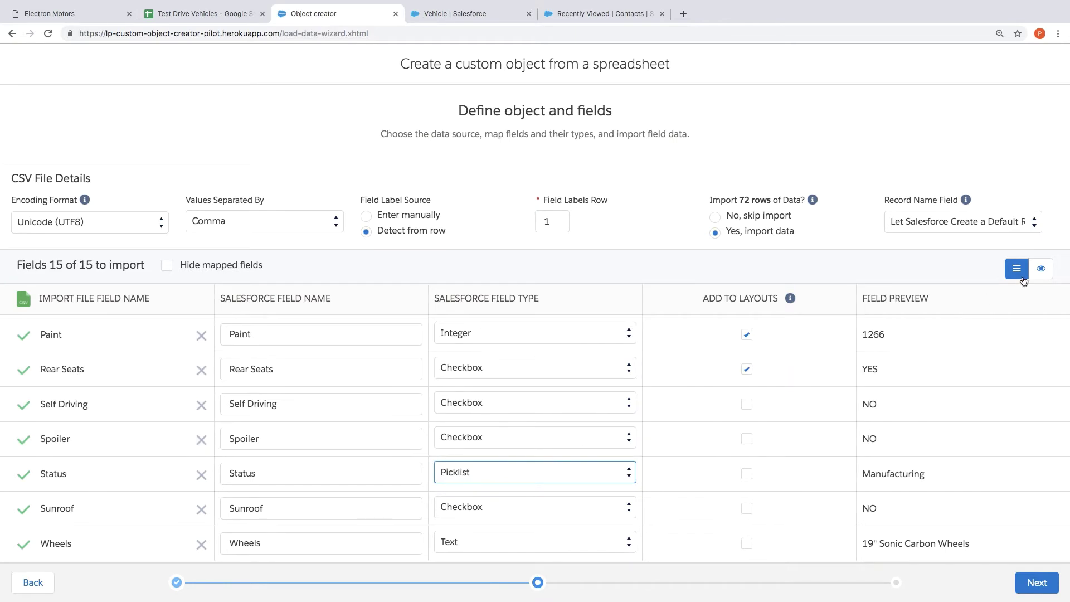
{"action": "left_click", "coordinate": [1040, 269]}
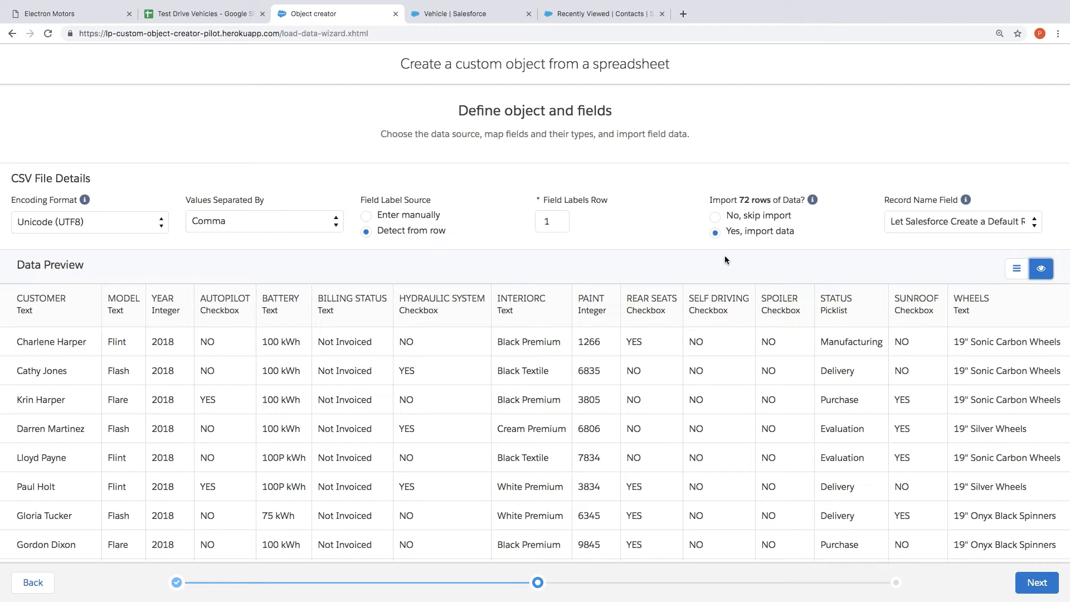
Step: Set the plural label to Vehicles and finish creating the object with 72 rows imported
{"action": "left_click", "coordinate": [1037, 583]}
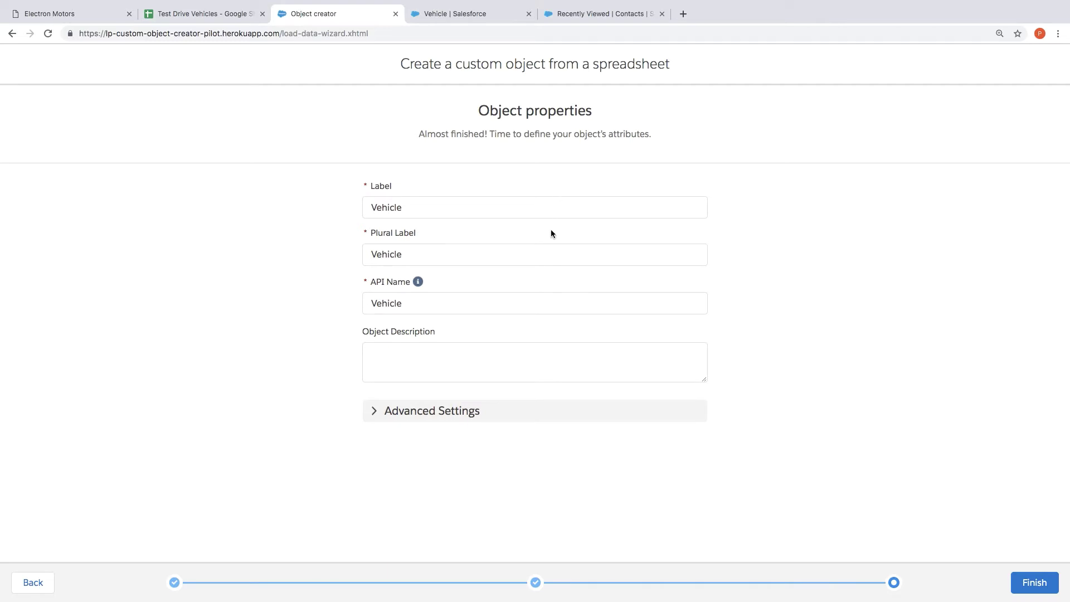
{"action": "left_click", "coordinate": [494, 253]}
{"action": "type", "text": "s"}
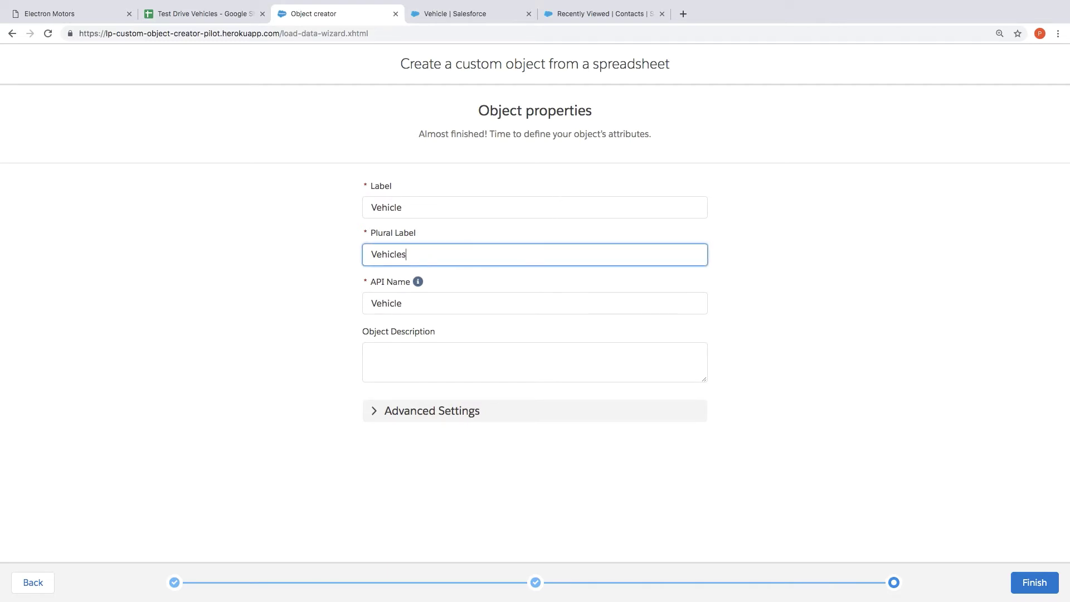
{"action": "left_click", "coordinate": [431, 412]}
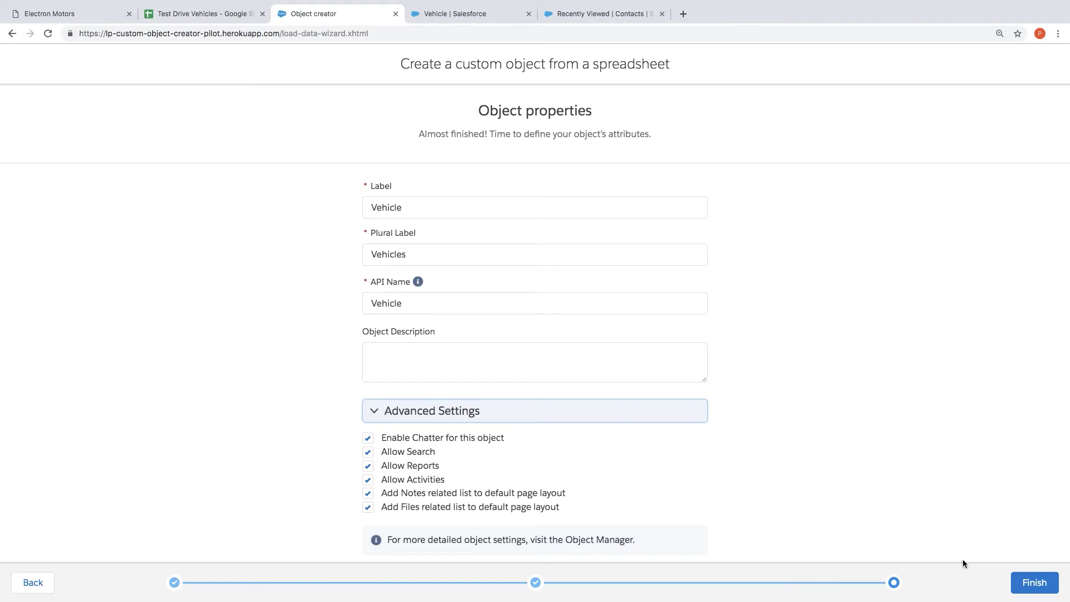
{"action": "left_click", "coordinate": [1024, 582]}
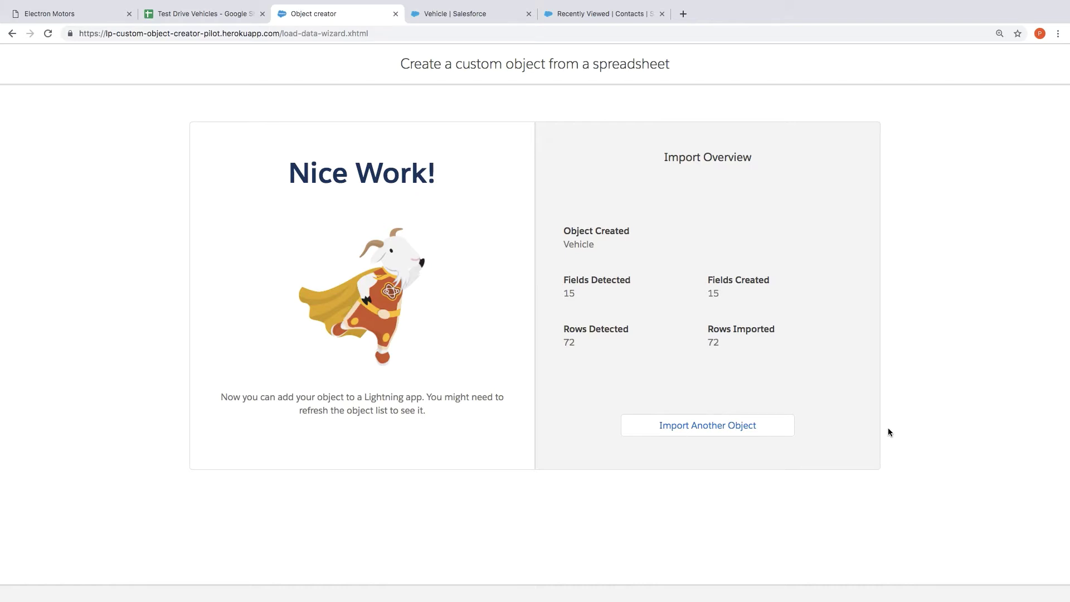
Step: Review the Vehicle object's 31 fields, including Account, Battery and Billing Status
{"action": "left_click", "coordinate": [454, 14]}
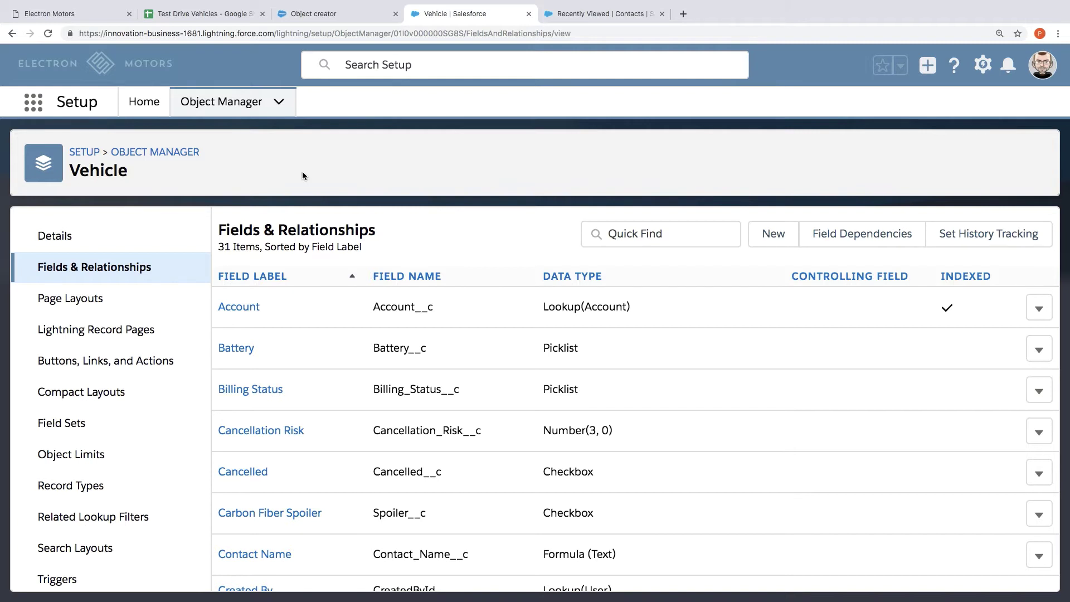
{"action": "scroll", "coordinate": [342, 313], "scroll_direction": "down", "scroll_amount": 3}
{"action": "scroll", "coordinate": [342, 315], "scroll_direction": "down", "scroll_amount": 3}
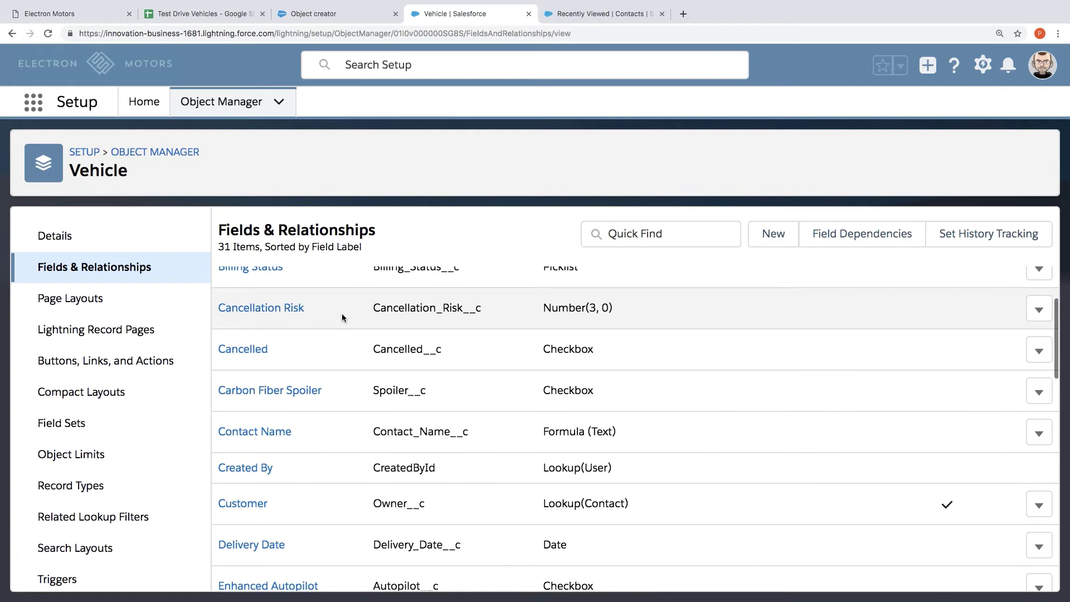
{"action": "scroll", "coordinate": [342, 315], "scroll_direction": "up", "scroll_amount": 2}
{"action": "scroll", "coordinate": [343, 318], "scroll_direction": "up", "scroll_amount": 3}
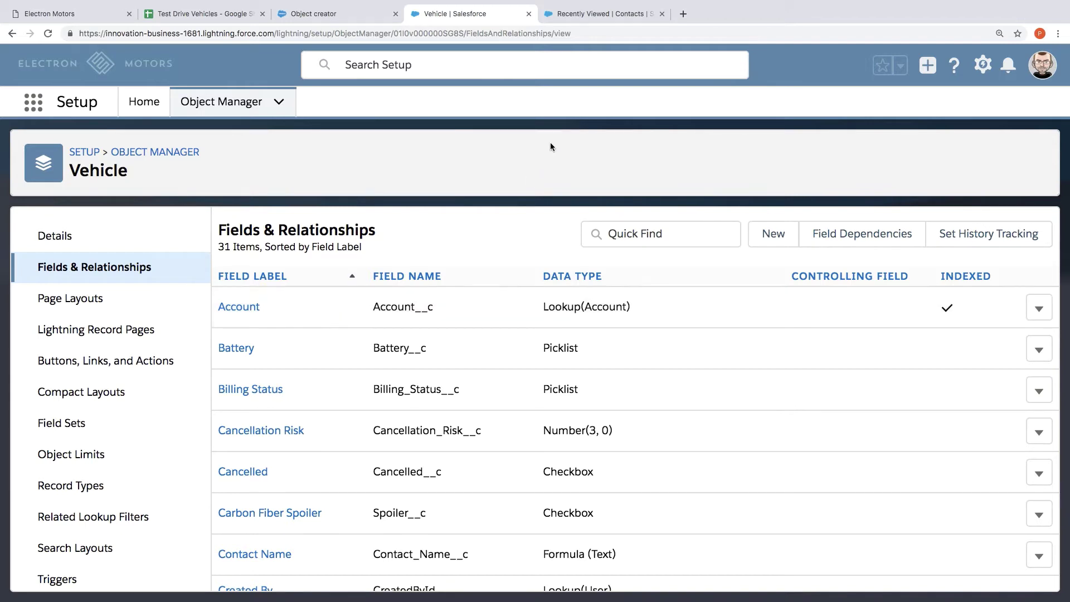
{"action": "left_click", "coordinate": [574, 15]}
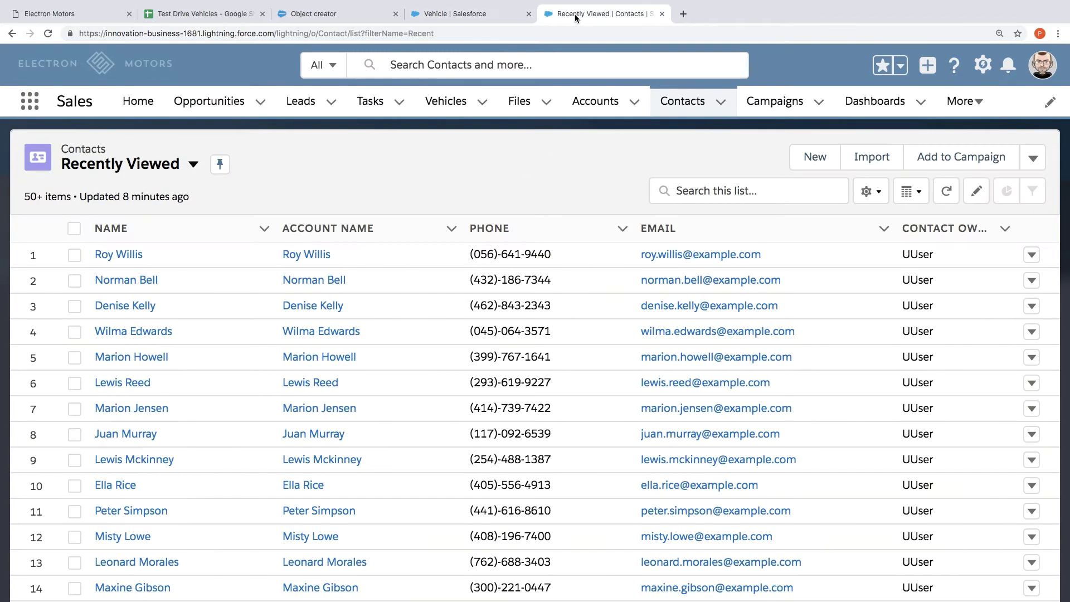
{"action": "left_click", "coordinate": [447, 102]}
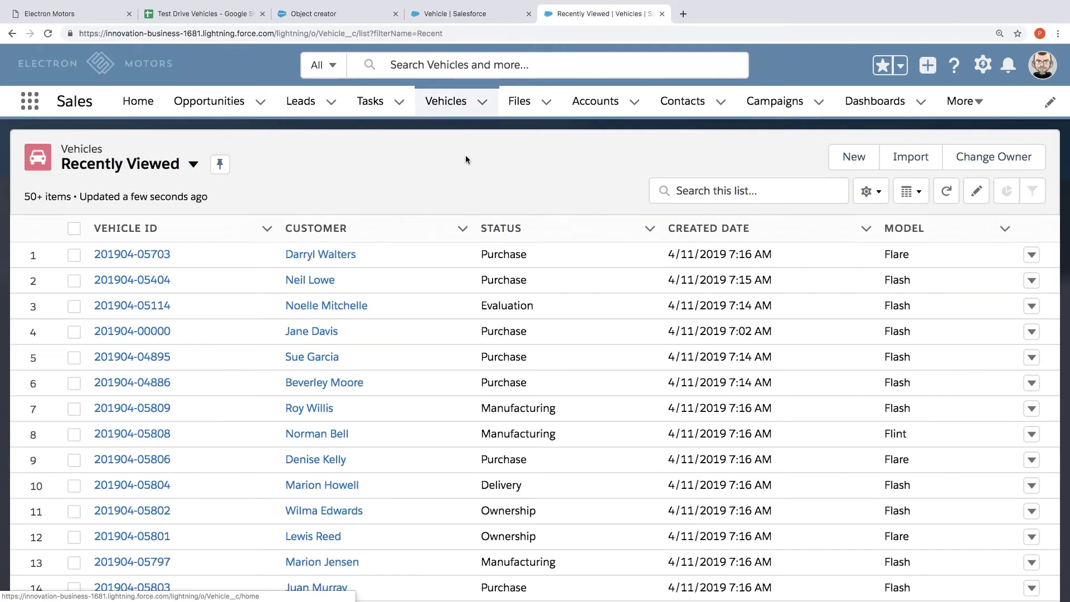
{"action": "left_click", "coordinate": [192, 165]}
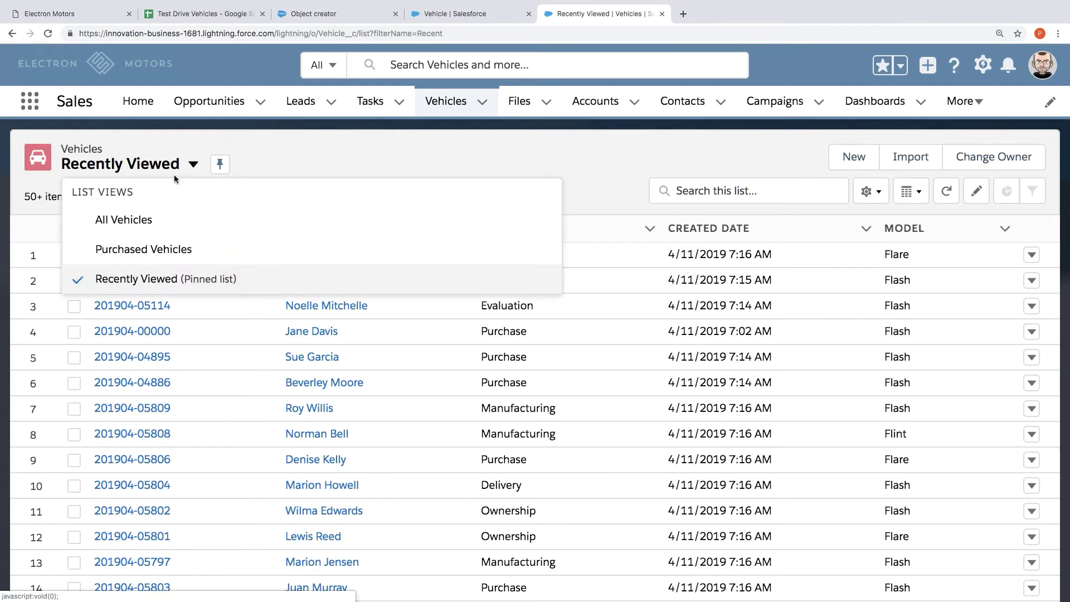
{"action": "left_click", "coordinate": [175, 213]}
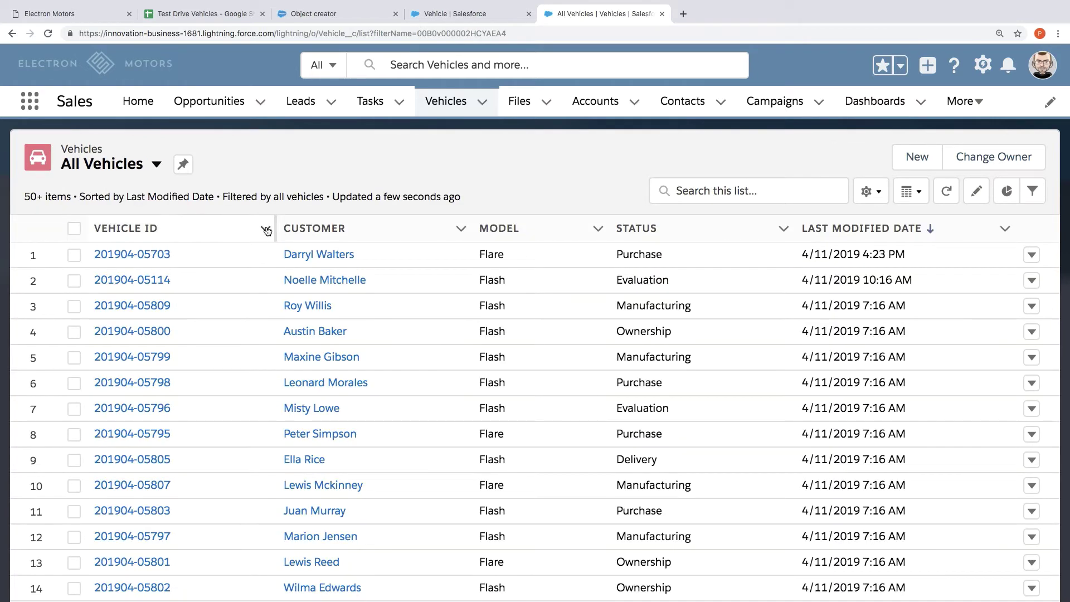
{"action": "left_click", "coordinate": [143, 254]}
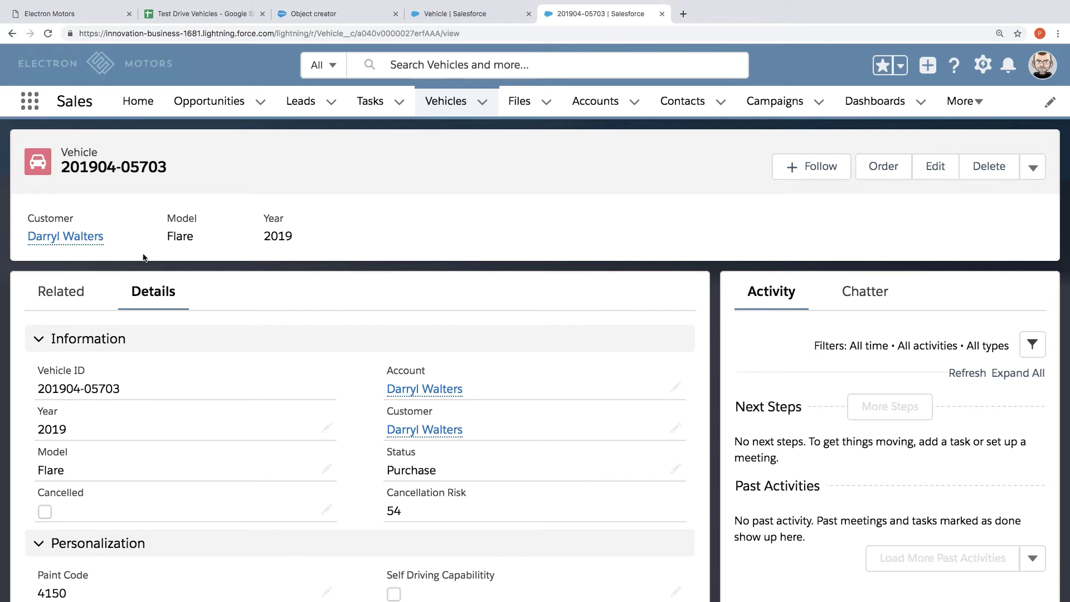
Step: Launch Analytics Studio from the App Launcher, filter to datasets, and zoom the page in
{"action": "left_click", "coordinate": [29, 102]}
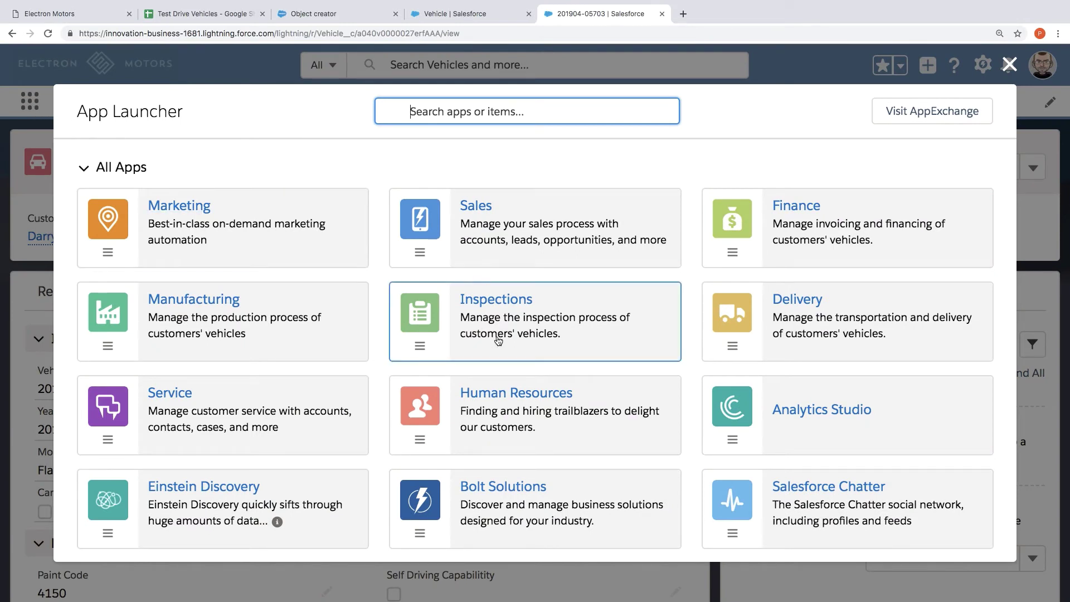
{"action": "left_click", "coordinate": [792, 411]}
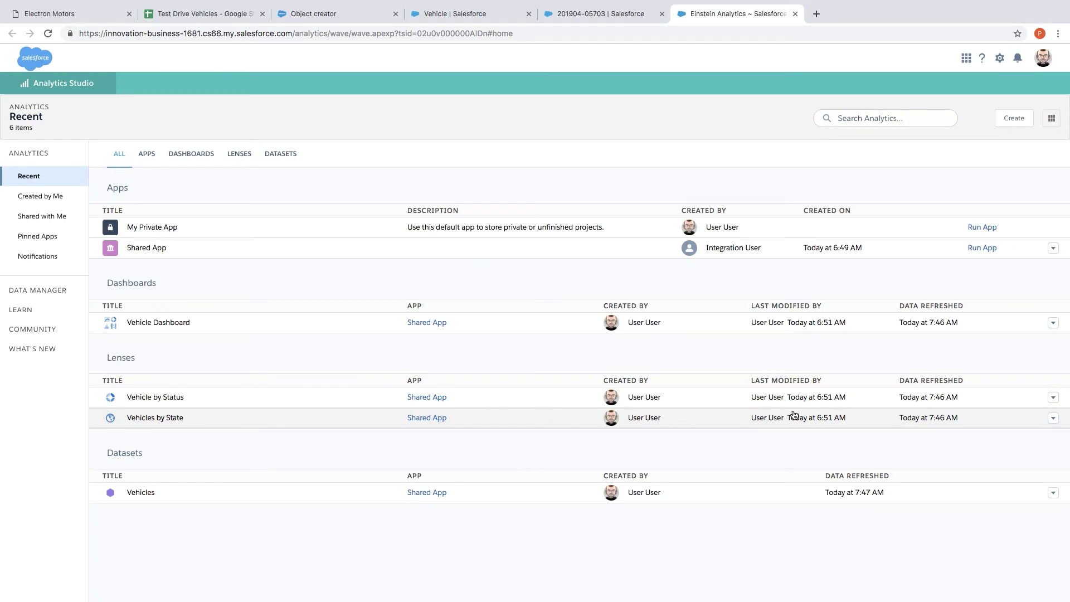
{"action": "left_click", "coordinate": [282, 154]}
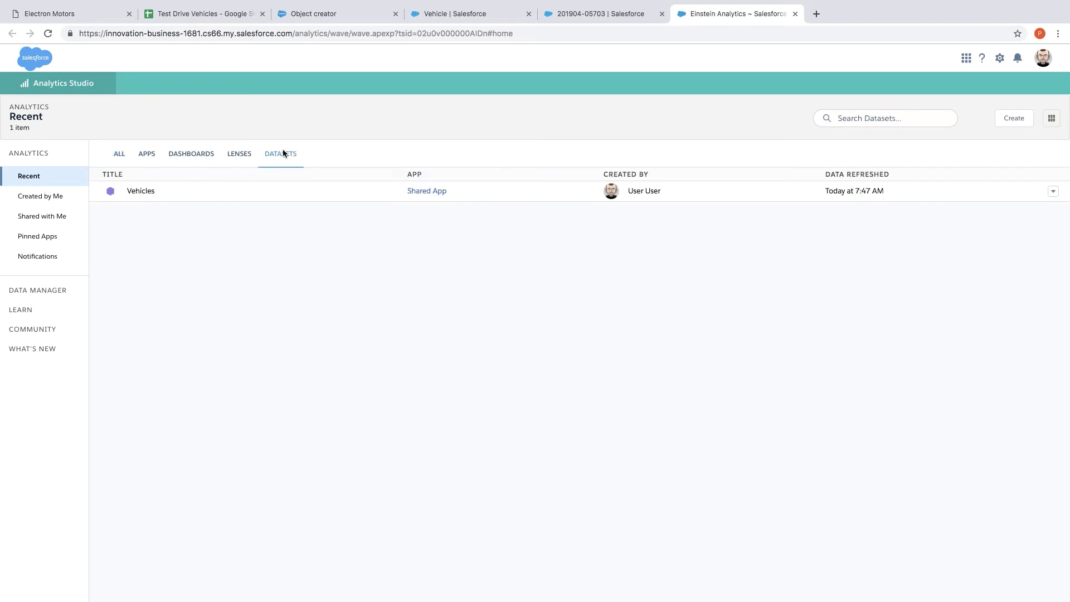
{"action": "key", "text": "super+equal"}
{"action": "key", "text": "super+equal"}
{"action": "key", "text": "super+equal"}
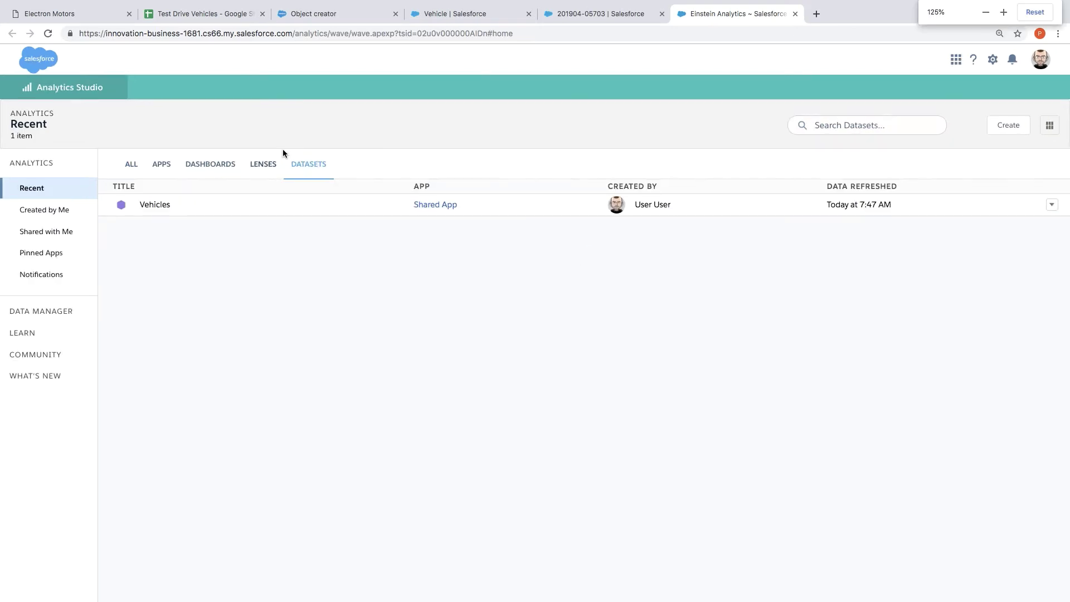
Step: Create a Vehicles lens with bars grouped by Owner.MailingState
{"action": "left_click", "coordinate": [225, 271]}
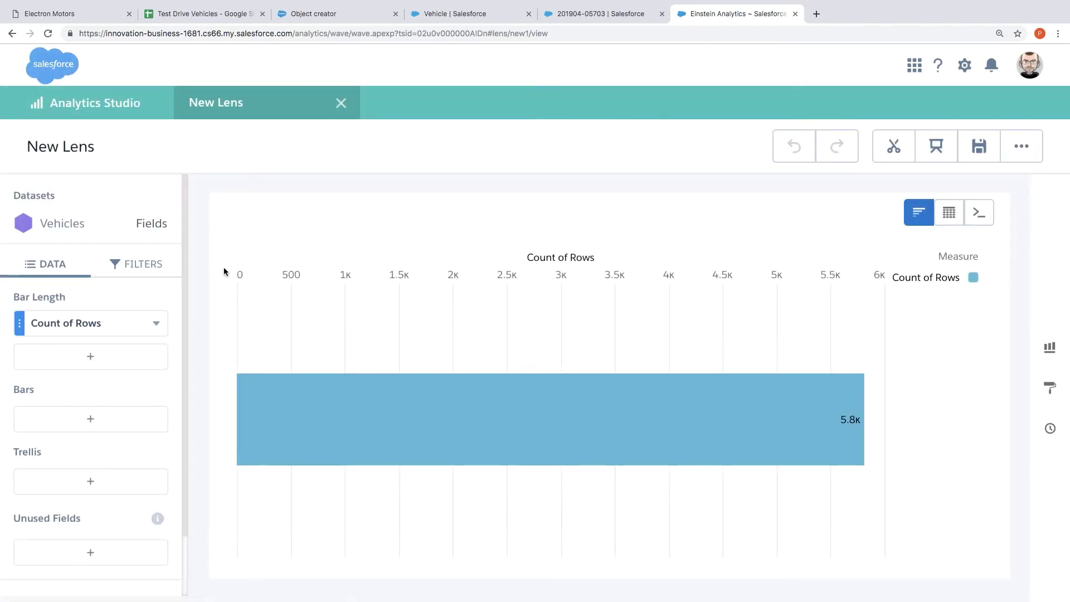
{"action": "mouse_move", "coordinate": [458, 413]}
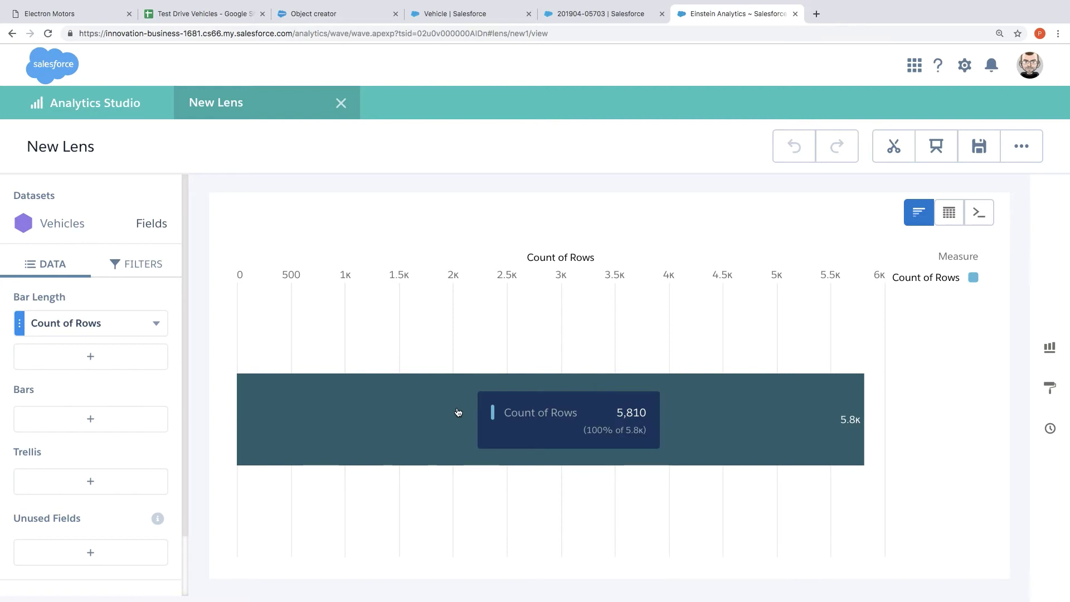
{"action": "left_click", "coordinate": [127, 418]}
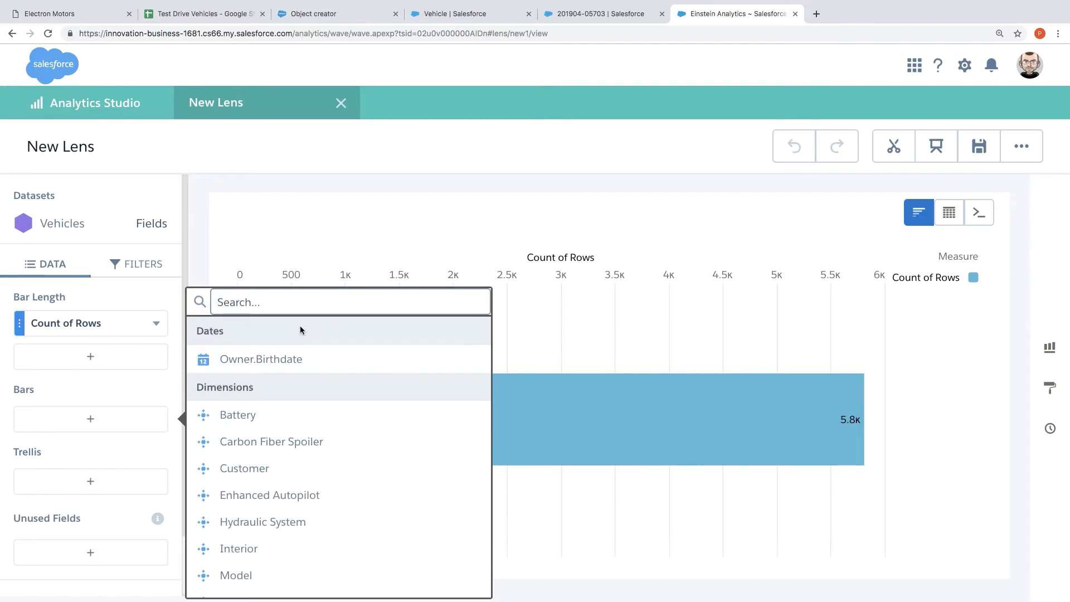
{"action": "type", "text": "state"}
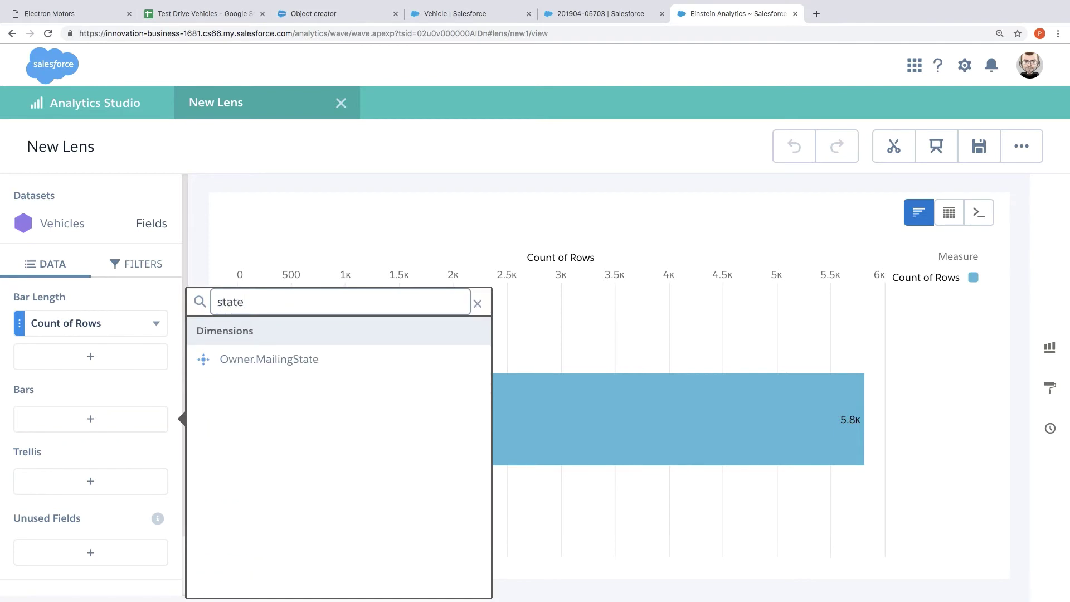
{"action": "left_click", "coordinate": [342, 358]}
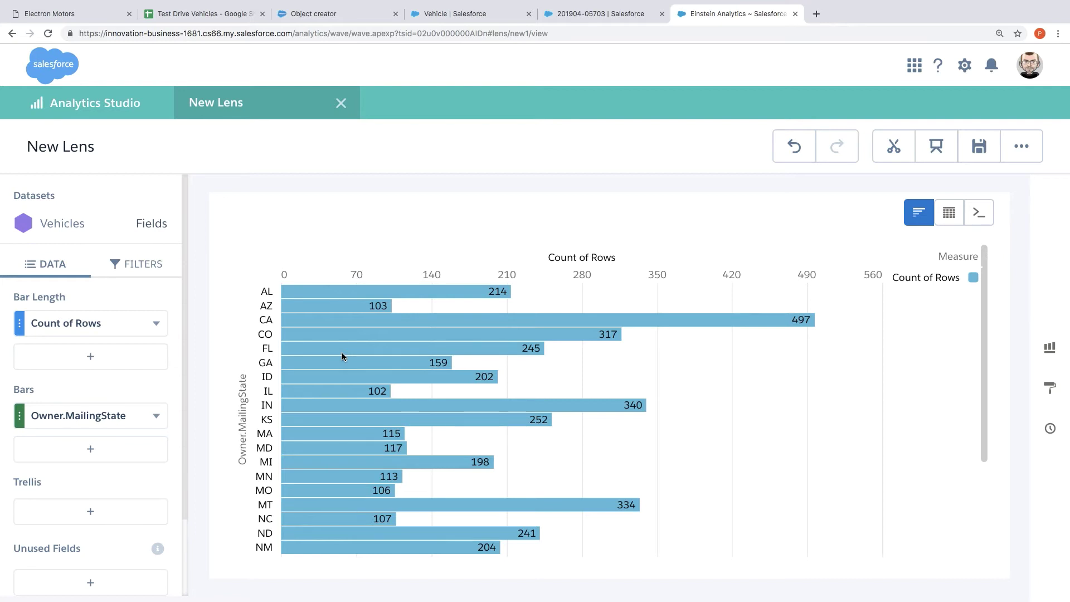
{"action": "mouse_move", "coordinate": [372, 326]}
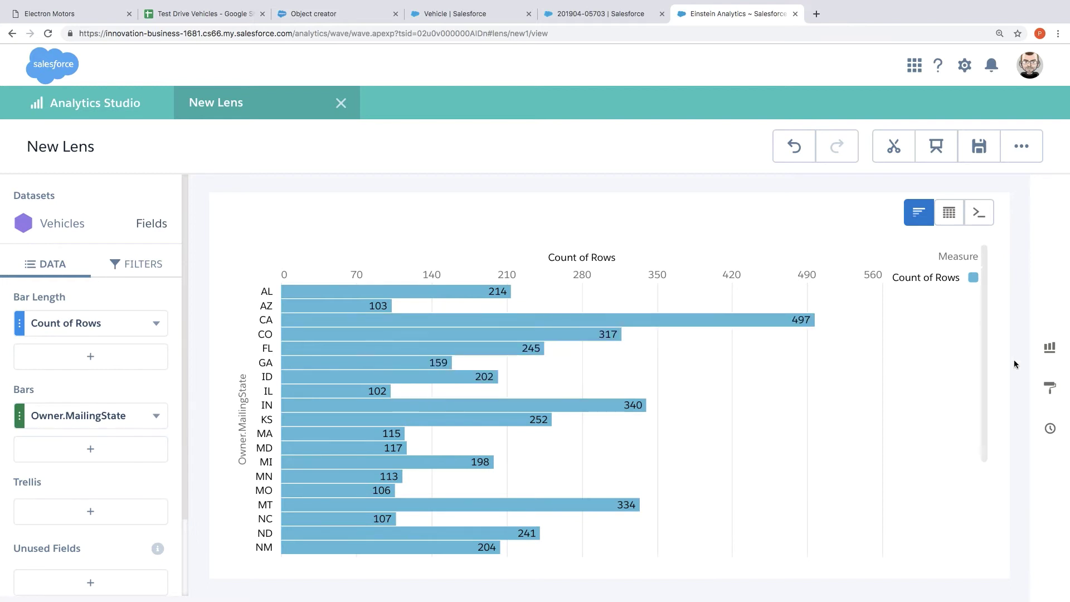
Step: Change the state lens to a suggested US map chart, then return to Analytics home
{"action": "left_click", "coordinate": [1049, 348]}
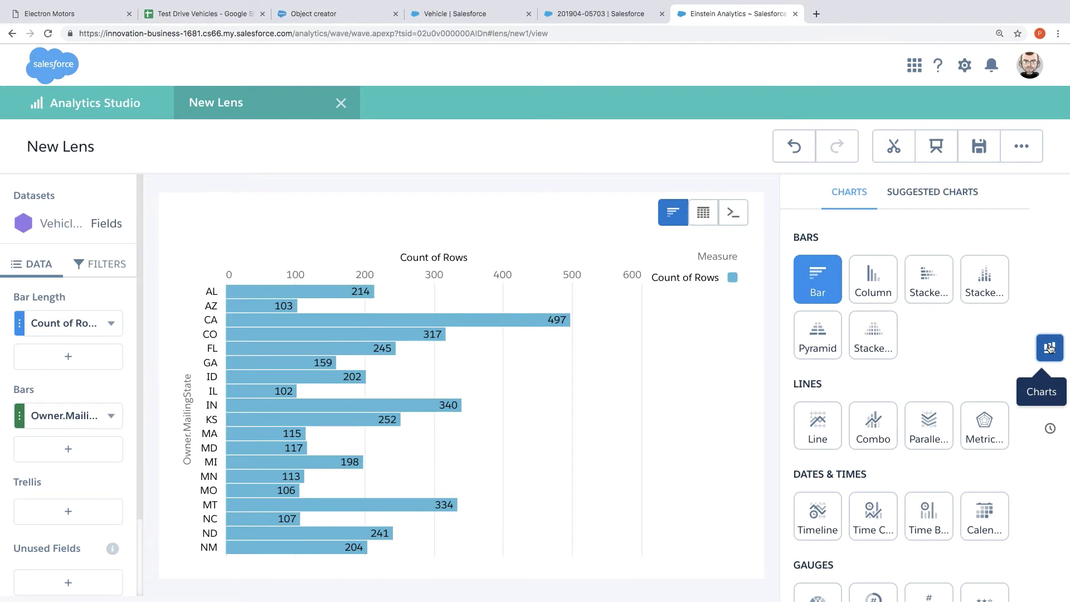
{"action": "left_click", "coordinate": [934, 192]}
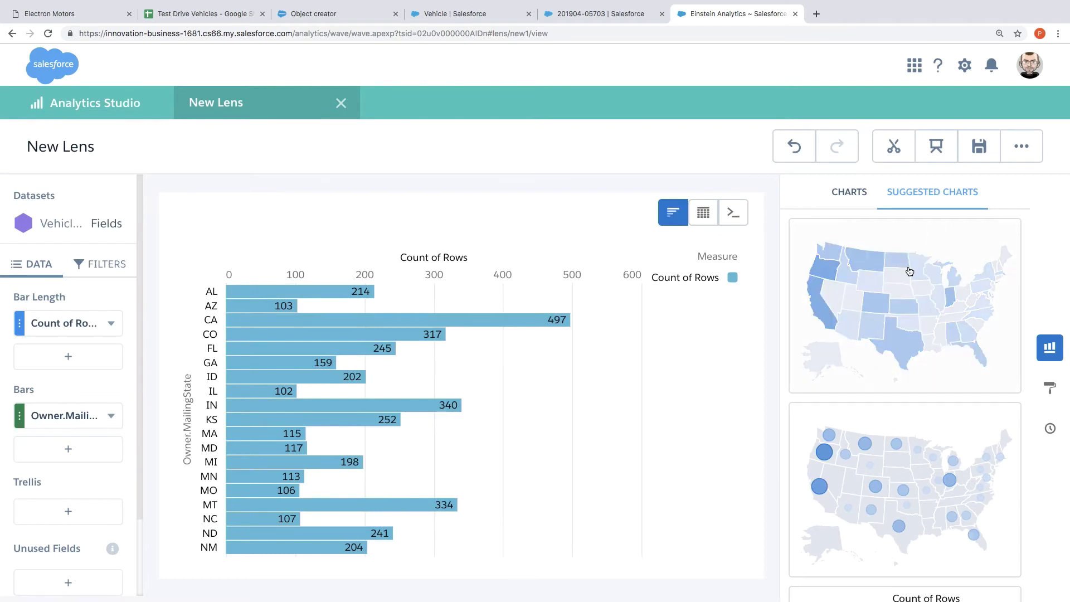
{"action": "left_click", "coordinate": [901, 283]}
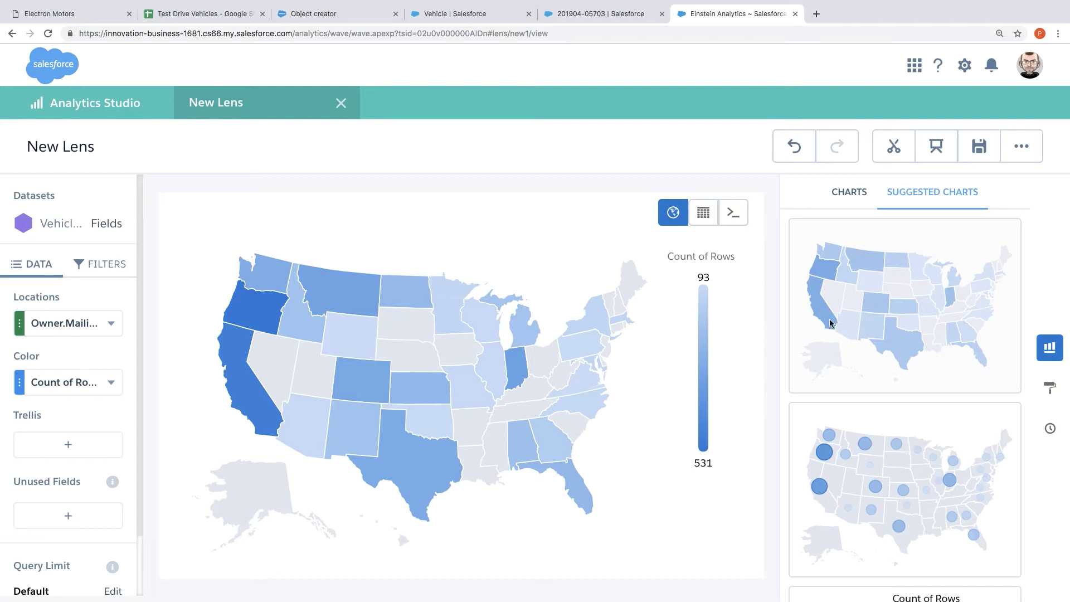
{"action": "left_click", "coordinate": [119, 108]}
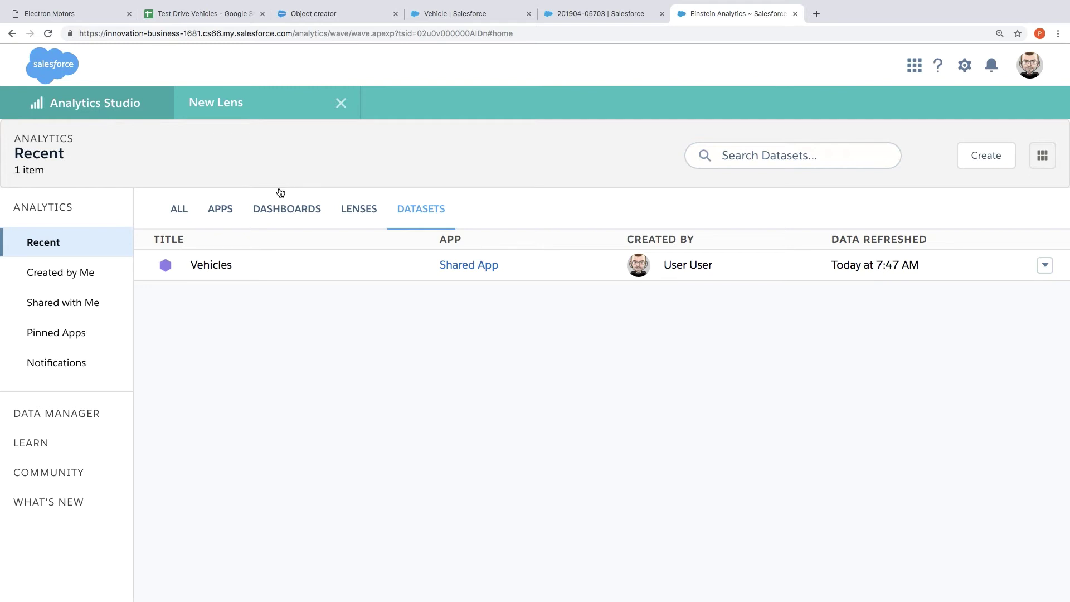
Step: Open the Vehicle Dashboard from the dashboards list
{"action": "left_click", "coordinate": [271, 204]}
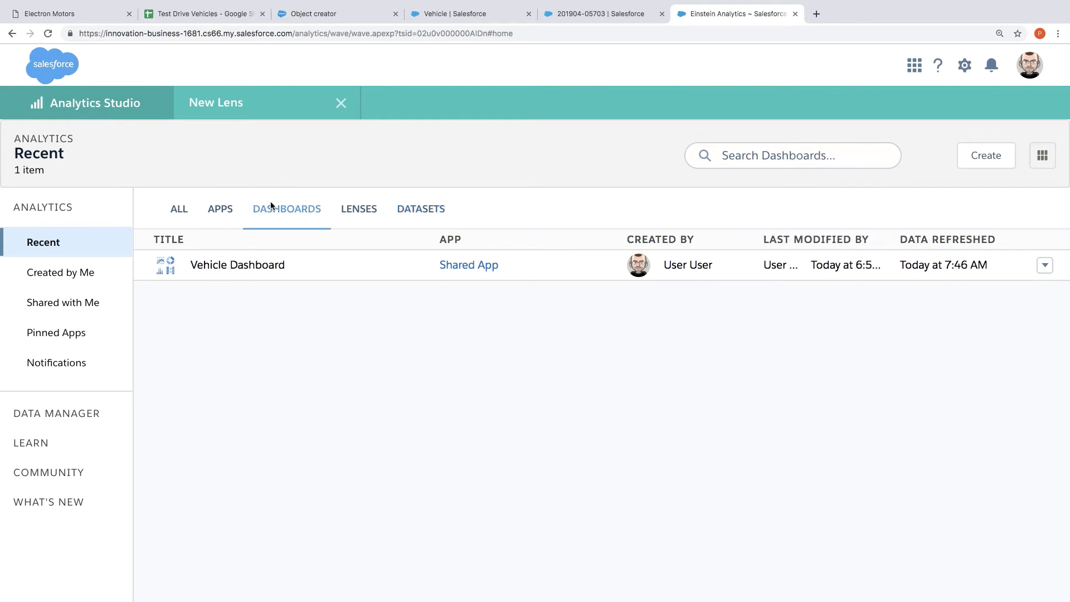
{"action": "left_click", "coordinate": [231, 264]}
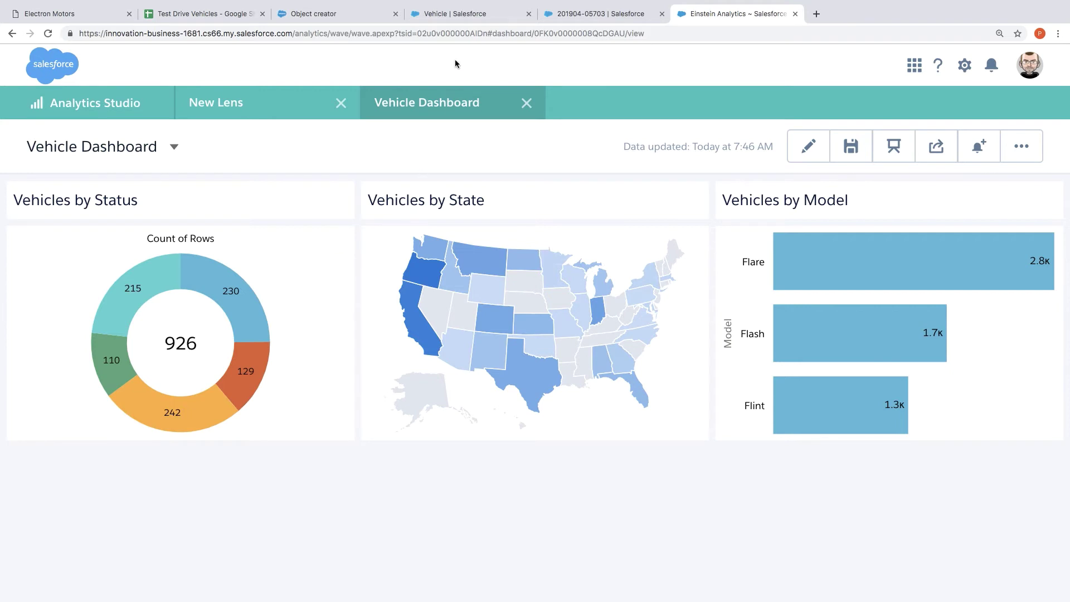
Step: Back on the vehicle record tab, dismiss the App Launcher and view the Vehicle Dashboard on Home
{"action": "left_click", "coordinate": [473, 14]}
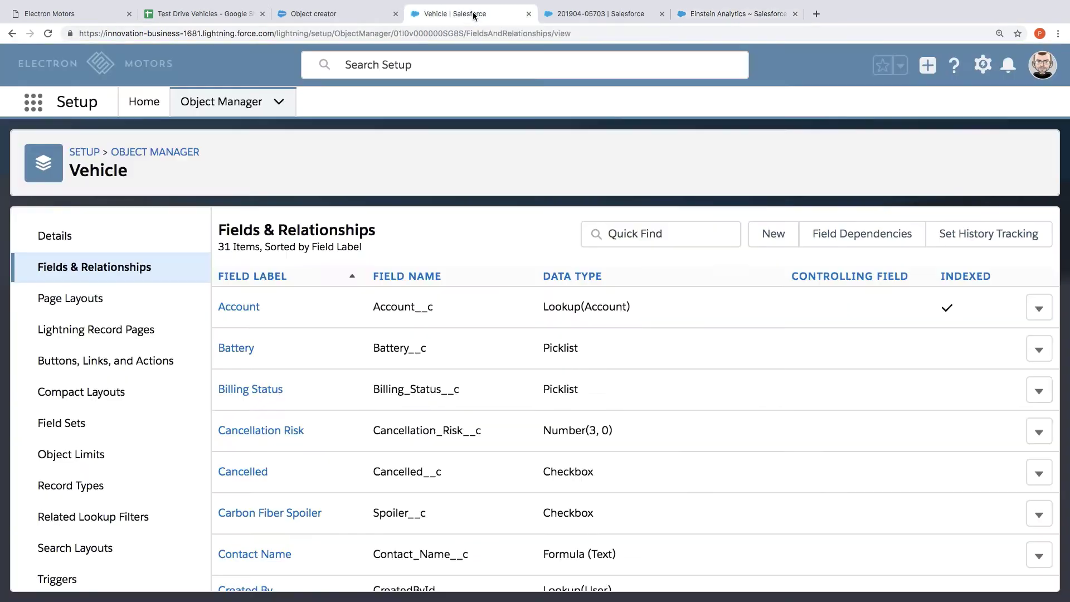
{"action": "left_click", "coordinate": [561, 17]}
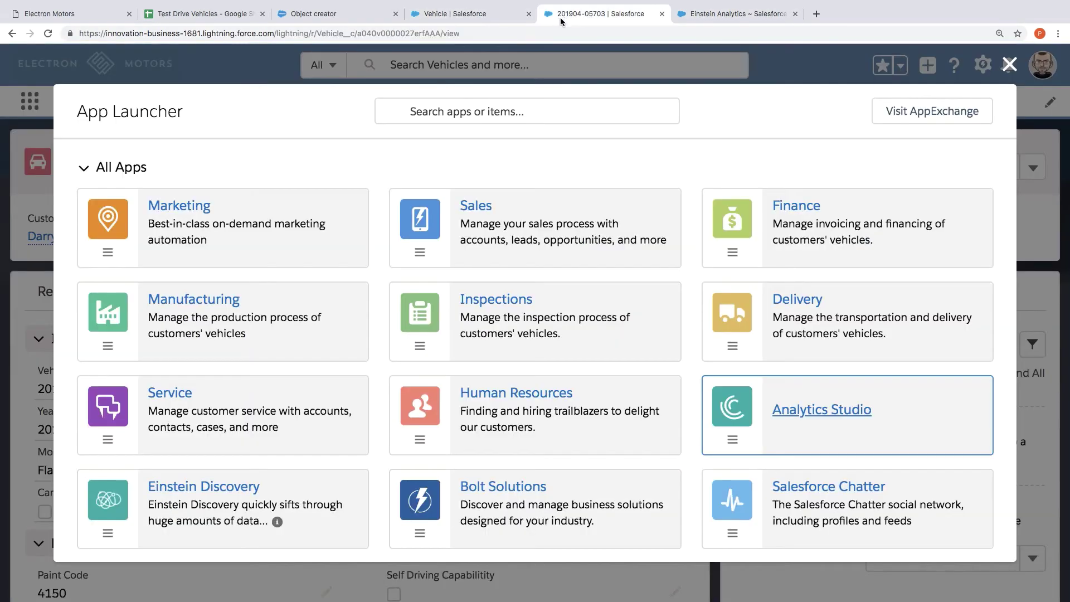
{"action": "left_click", "coordinate": [1009, 65]}
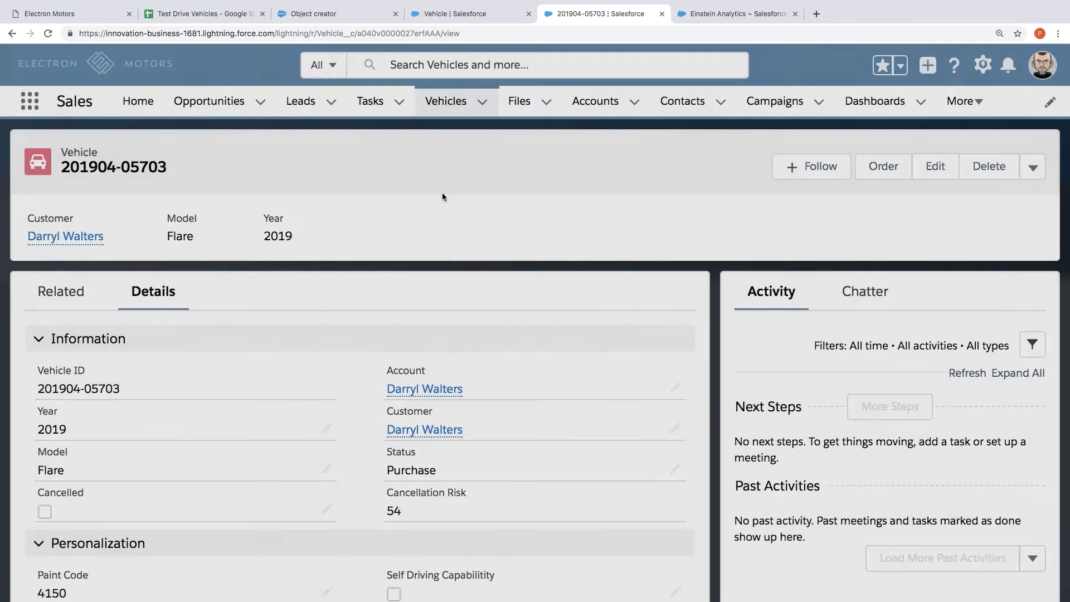
{"action": "left_click", "coordinate": [137, 106]}
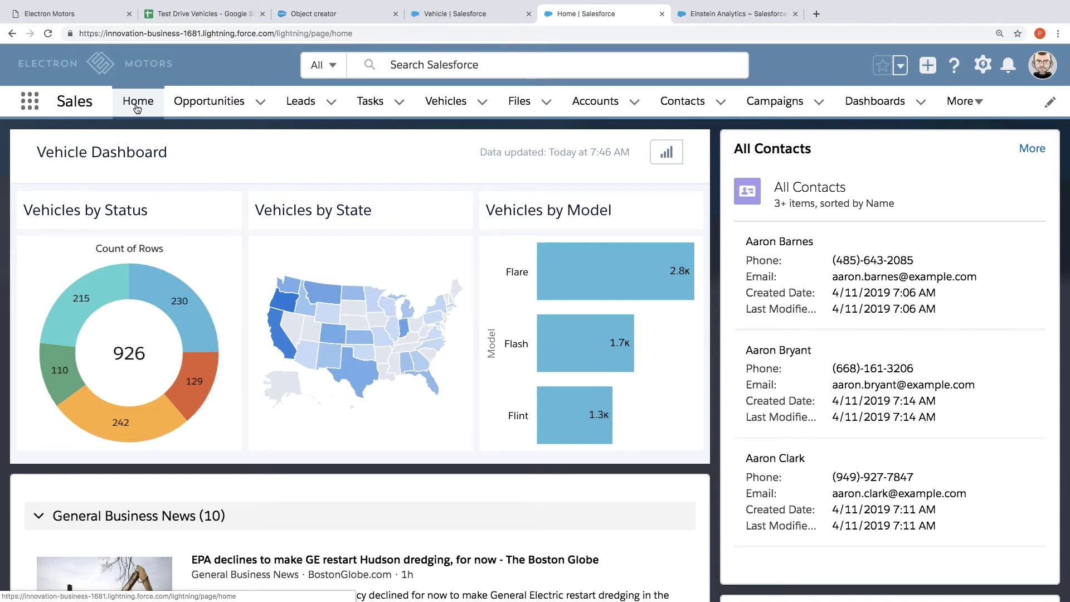
Step: Open the first vehicle from All Vehicles, then go to the Test Drive Vehicles spreadsheet
{"action": "scroll", "coordinate": [496, 312], "scroll_direction": "down", "scroll_amount": 5}
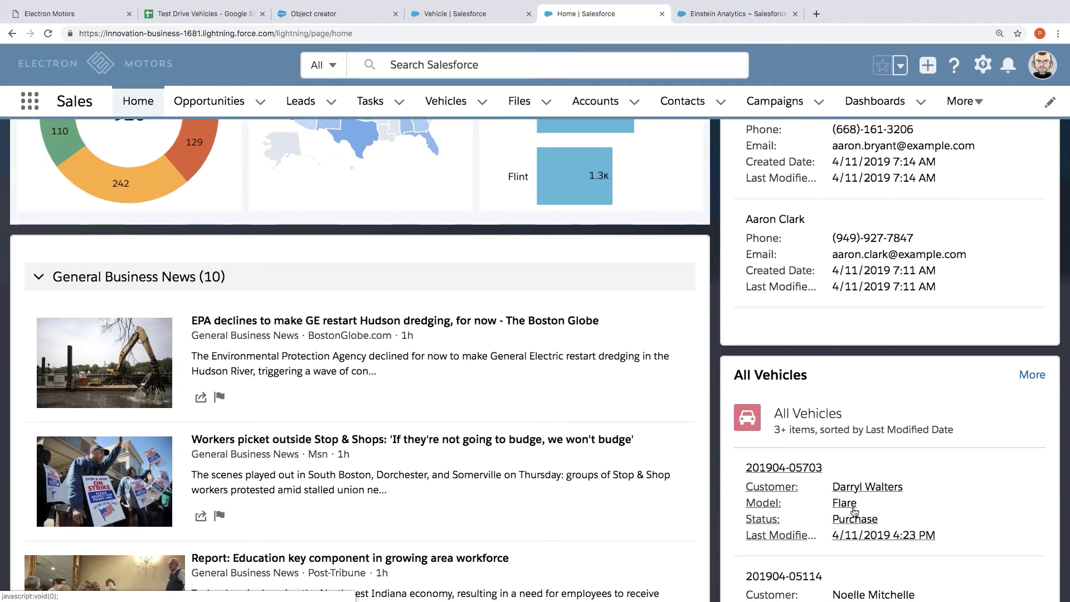
{"action": "left_click", "coordinate": [854, 511]}
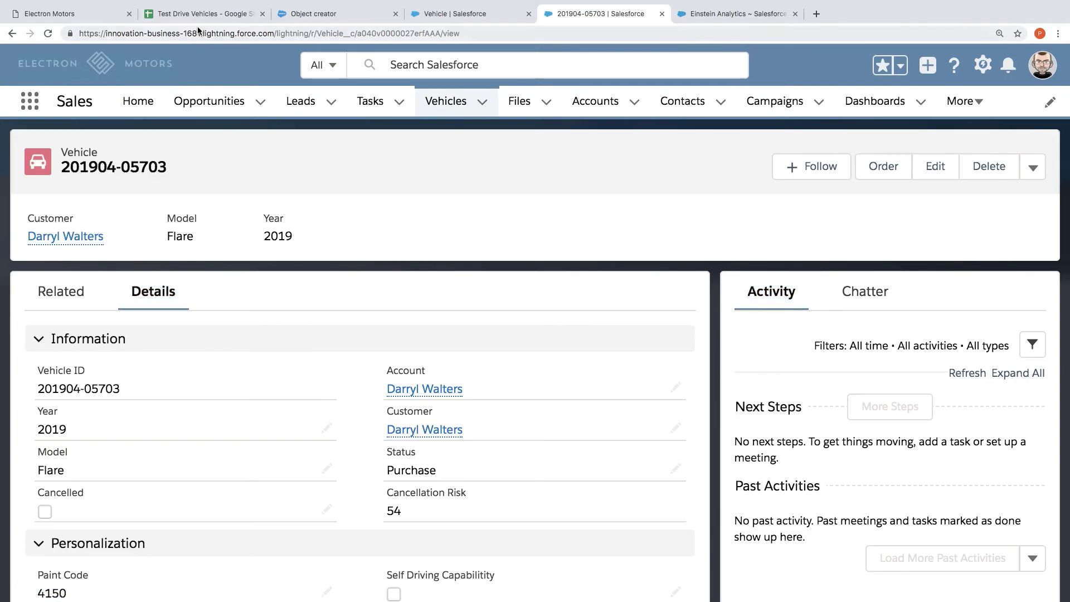
{"action": "left_click", "coordinate": [196, 15]}
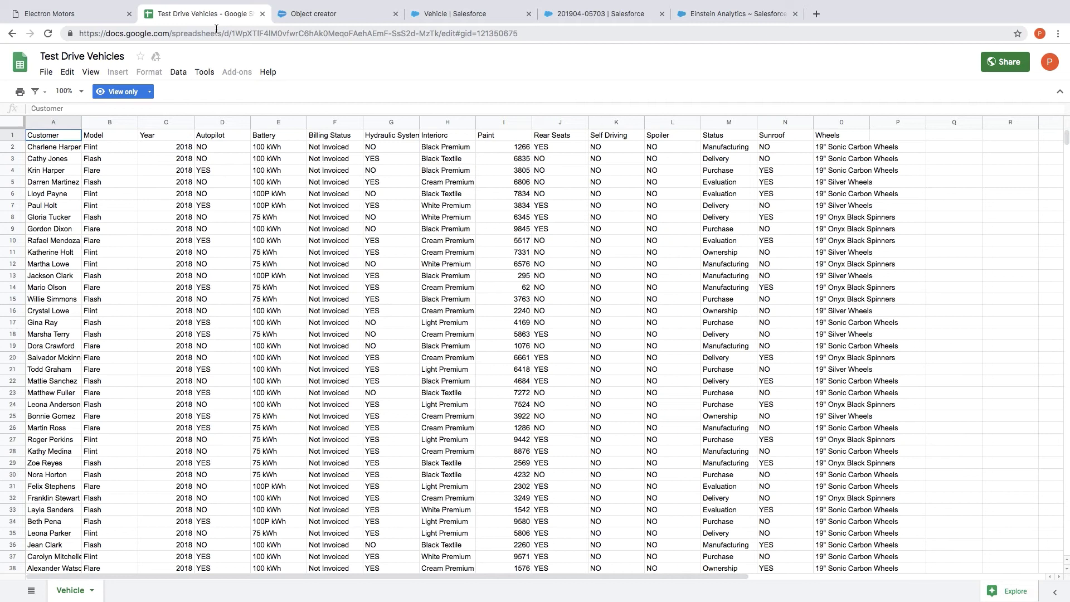
Step: Return to the Salesforce vehicle record, then move to the mirrored iPhone screen with Ctrl+Right Arrow
{"action": "left_click", "coordinate": [584, 14]}
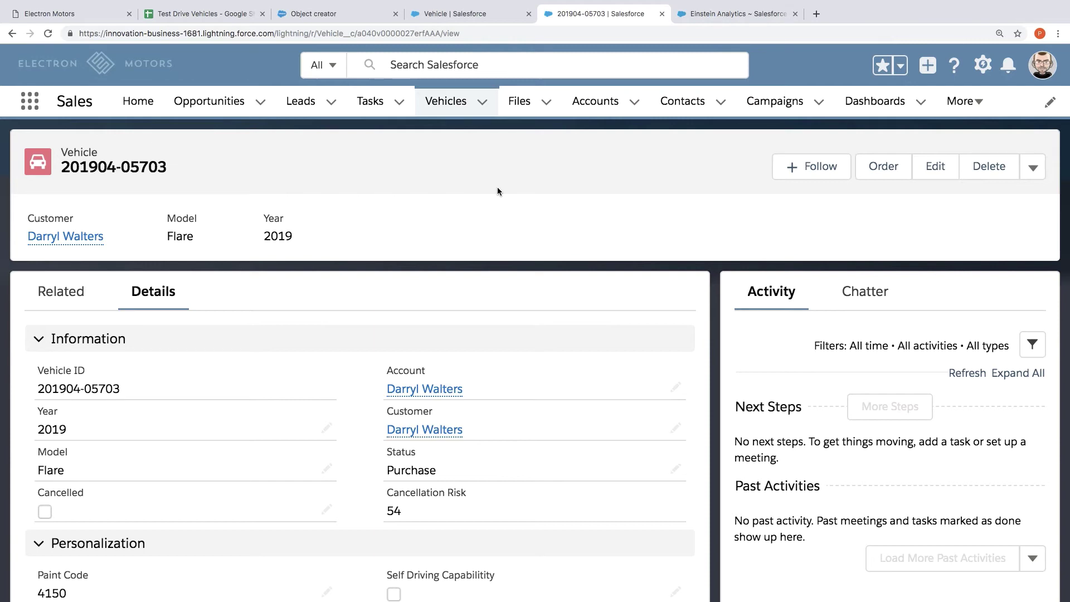
{"action": "key", "text": "ctrl+Right"}
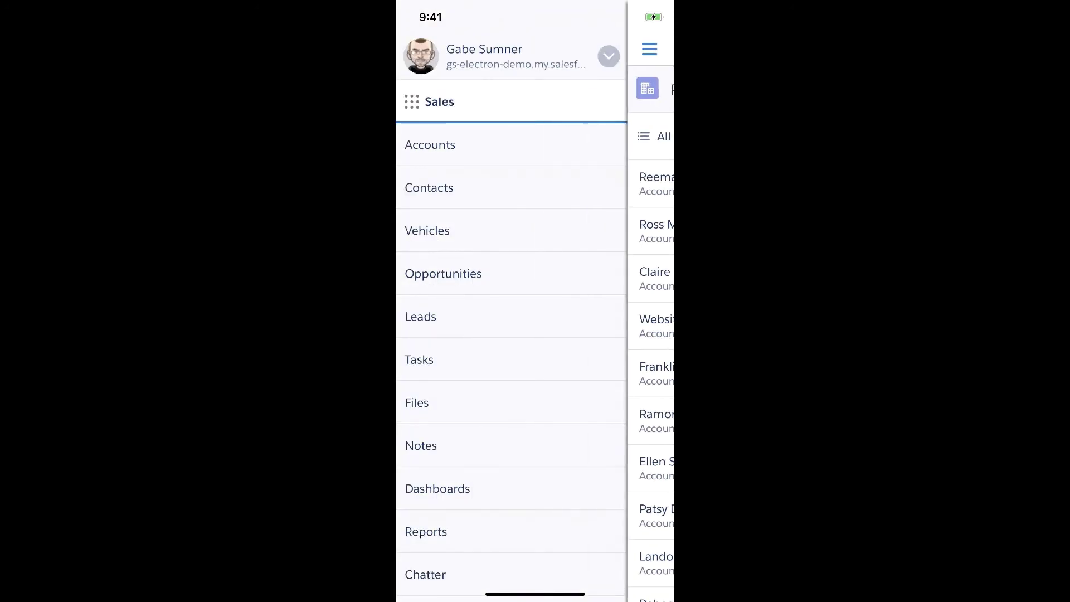
{"action": "left_click", "coordinate": [427, 230]}
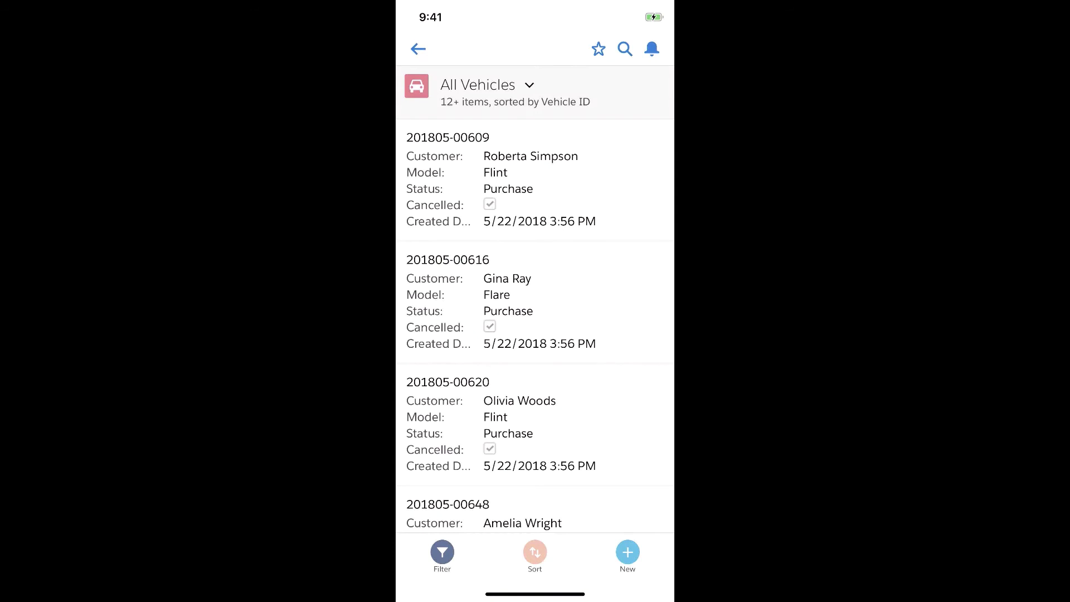
{"action": "left_click", "coordinate": [448, 168]}
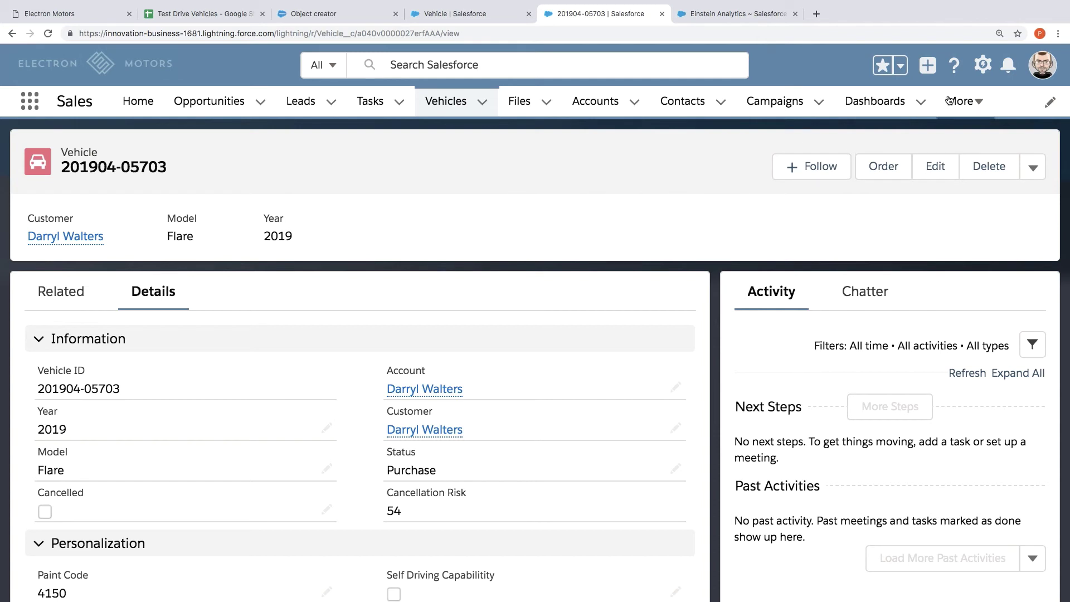
Step: Open the Vehicle Record Page in Lightning App Builder using Edit Page from the Setup gear
{"action": "left_click", "coordinate": [982, 66]}
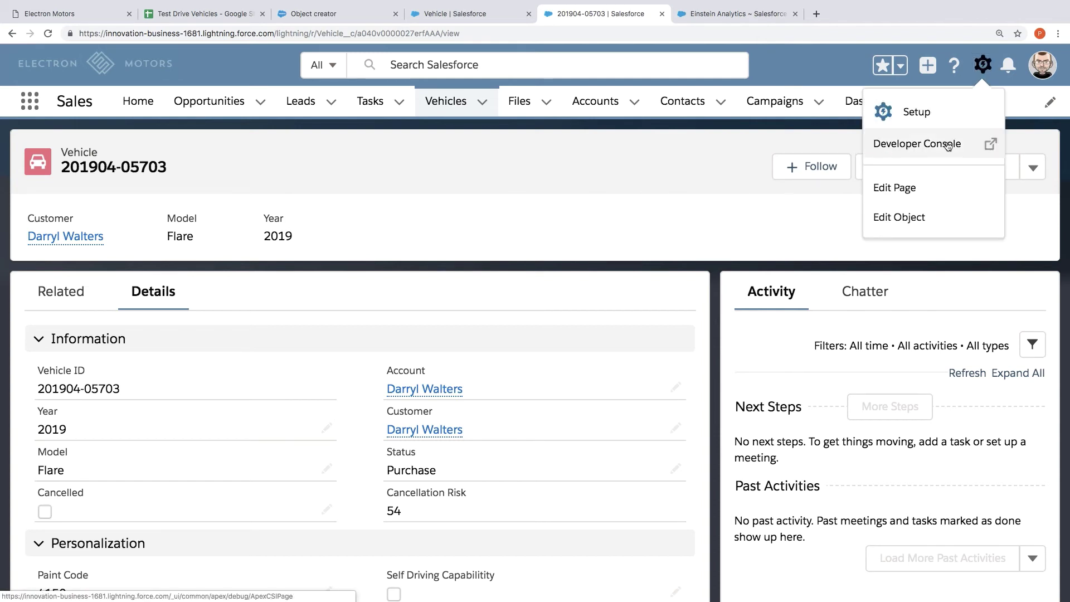
{"action": "left_click", "coordinate": [912, 186]}
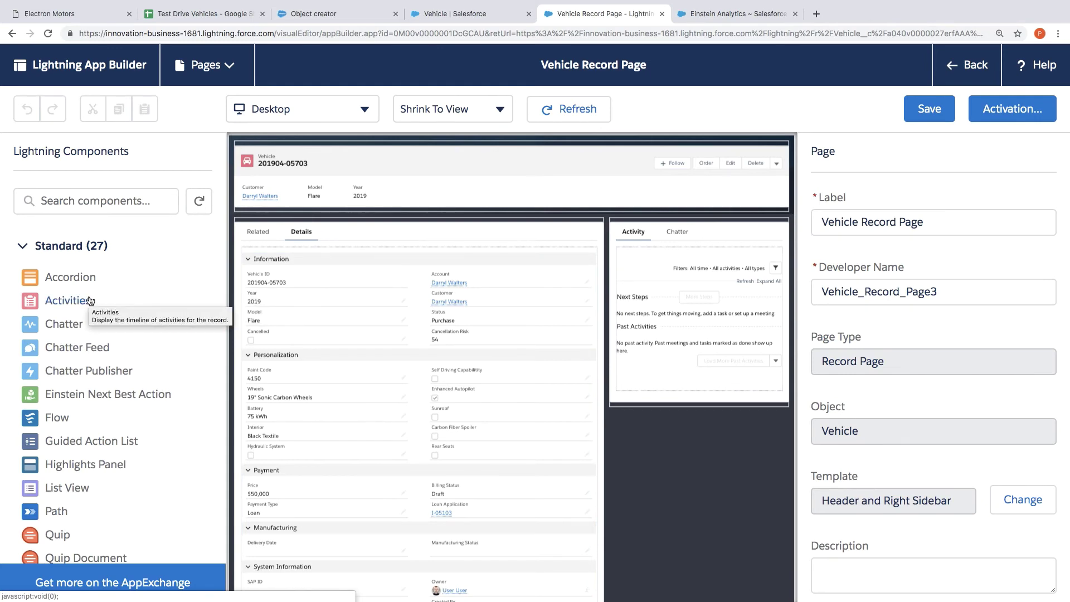
{"action": "scroll", "coordinate": [89, 302], "scroll_direction": "down", "scroll_amount": 1}
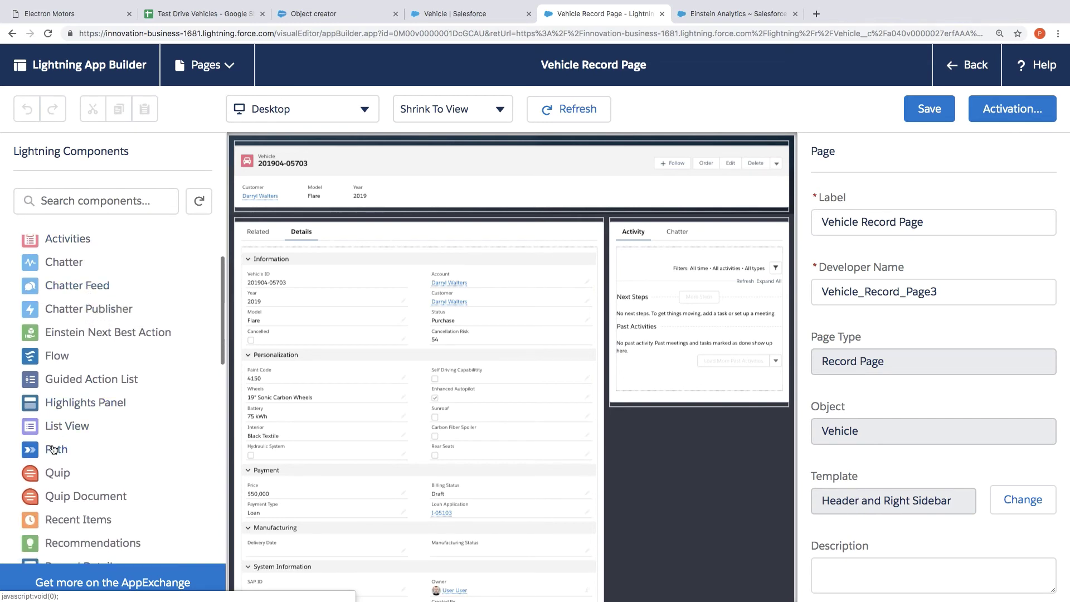
Step: Place a Path component below the record header showing the Vehicle Status stages
{"action": "left_click_drag", "start_coordinate": [57, 443], "coordinate": [436, 192]}
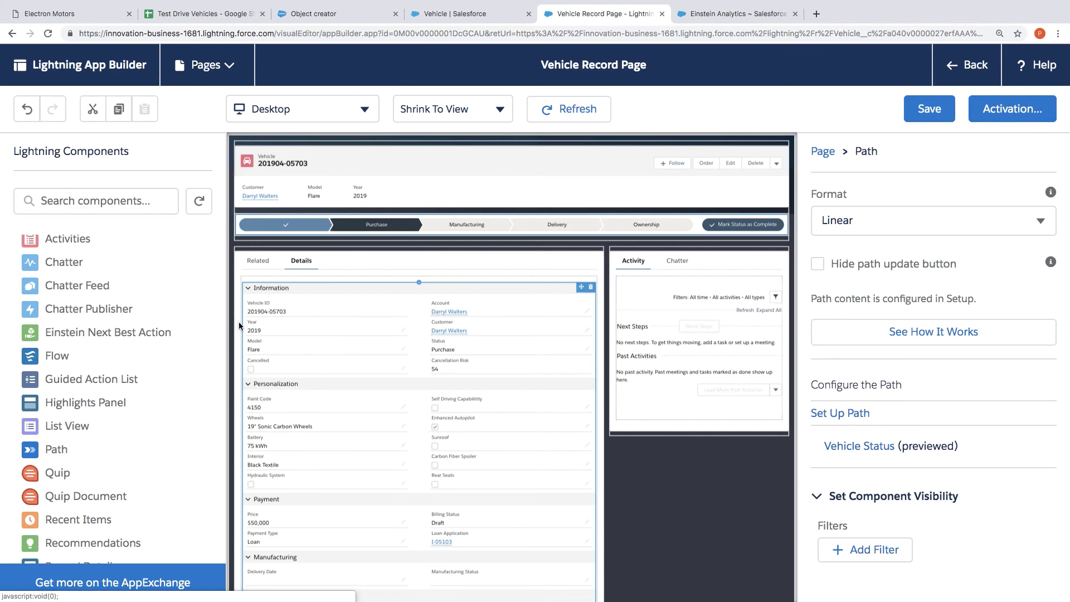
{"action": "scroll", "coordinate": [164, 347], "scroll_direction": "down", "scroll_amount": 5}
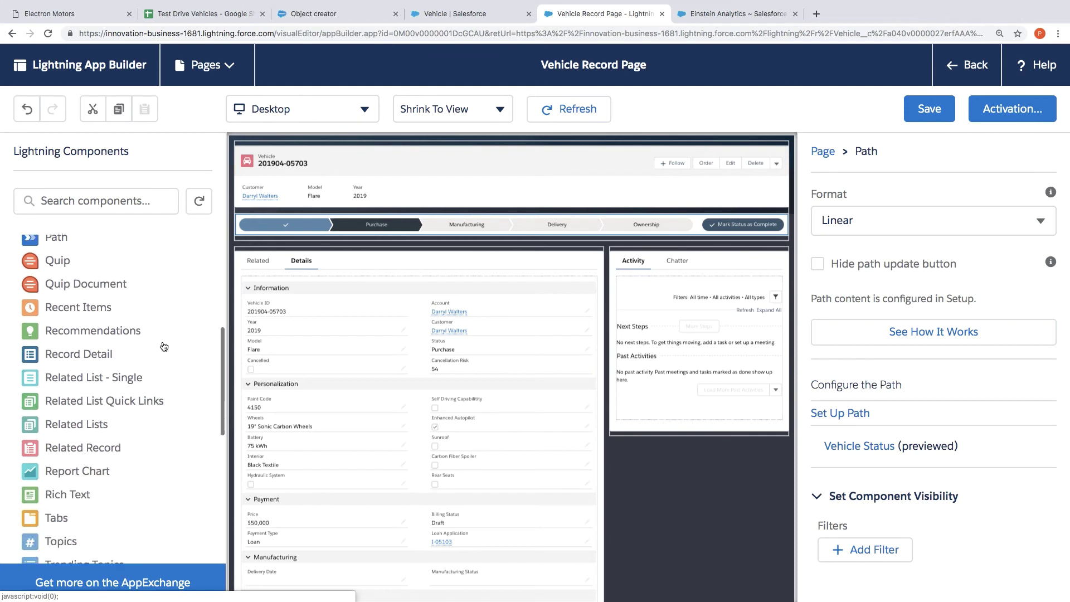
Step: Add Tabs above Activity, delete the Details tab, and give the remaining tab the custom label 'Customize'
{"action": "left_click_drag", "start_coordinate": [44, 488], "coordinate": [643, 271]}
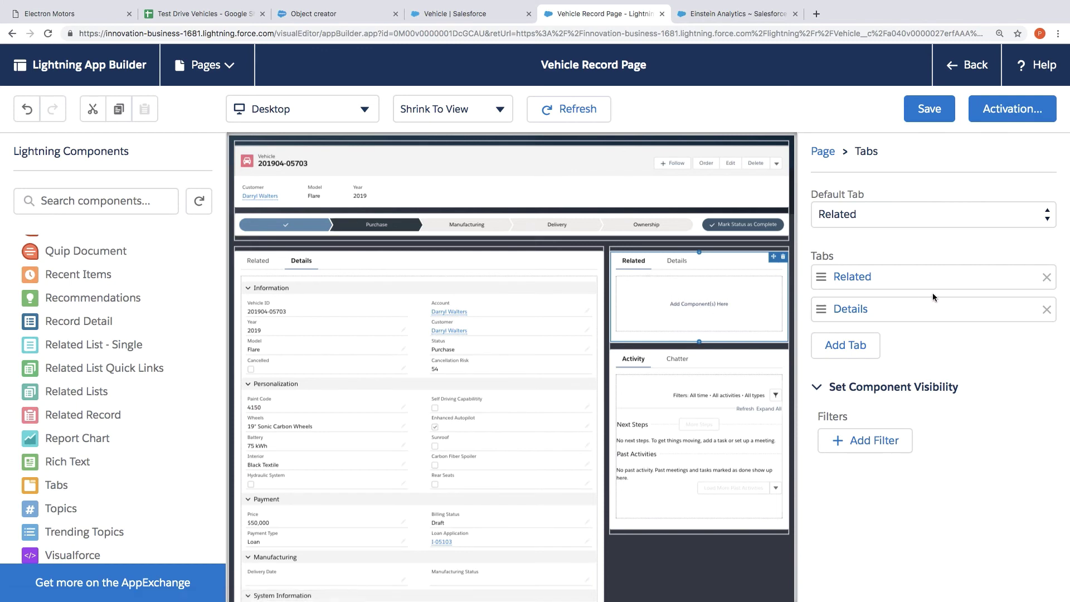
{"action": "left_click", "coordinate": [1046, 309]}
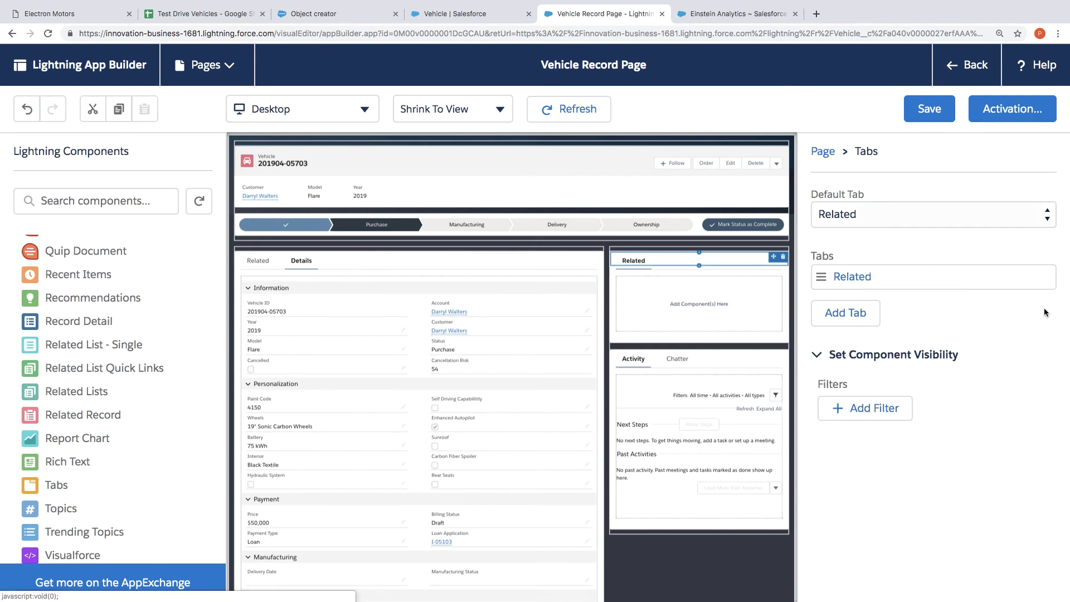
{"action": "left_click", "coordinate": [942, 273]}
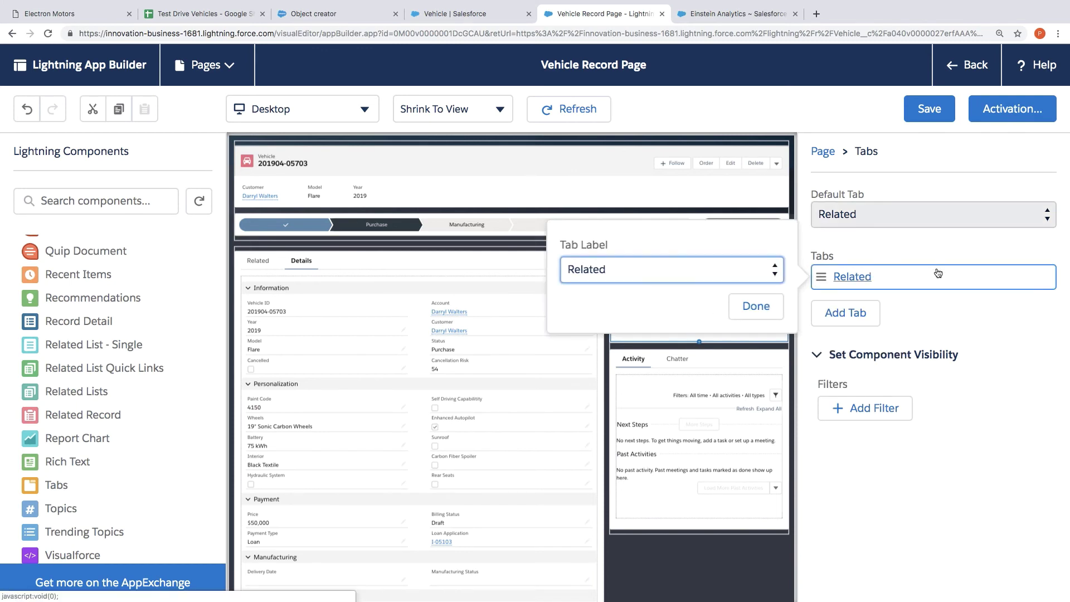
{"action": "left_click", "coordinate": [751, 269]}
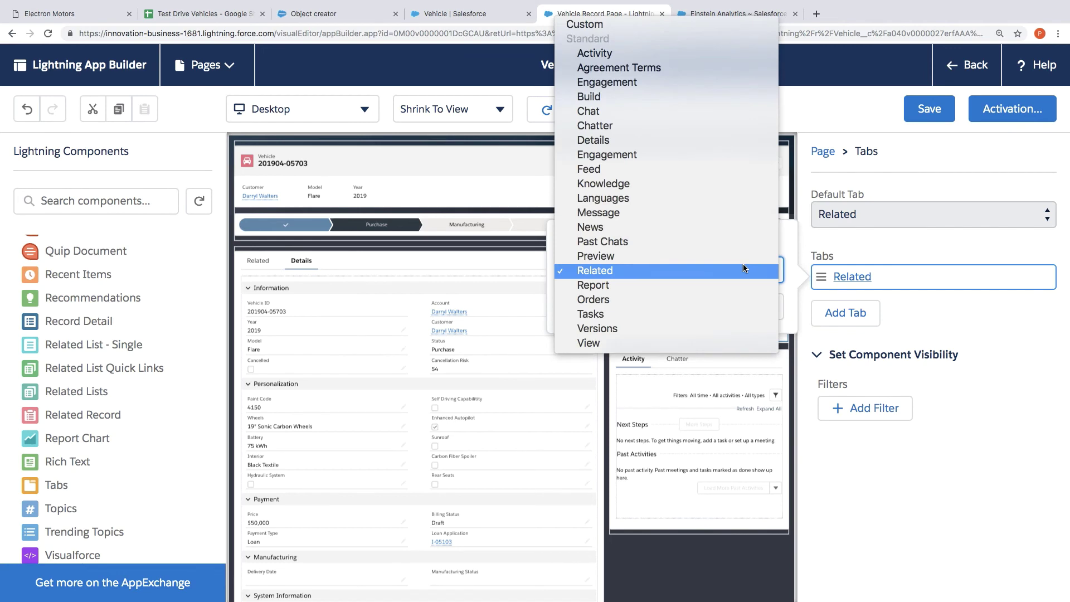
{"action": "left_click", "coordinate": [665, 28]}
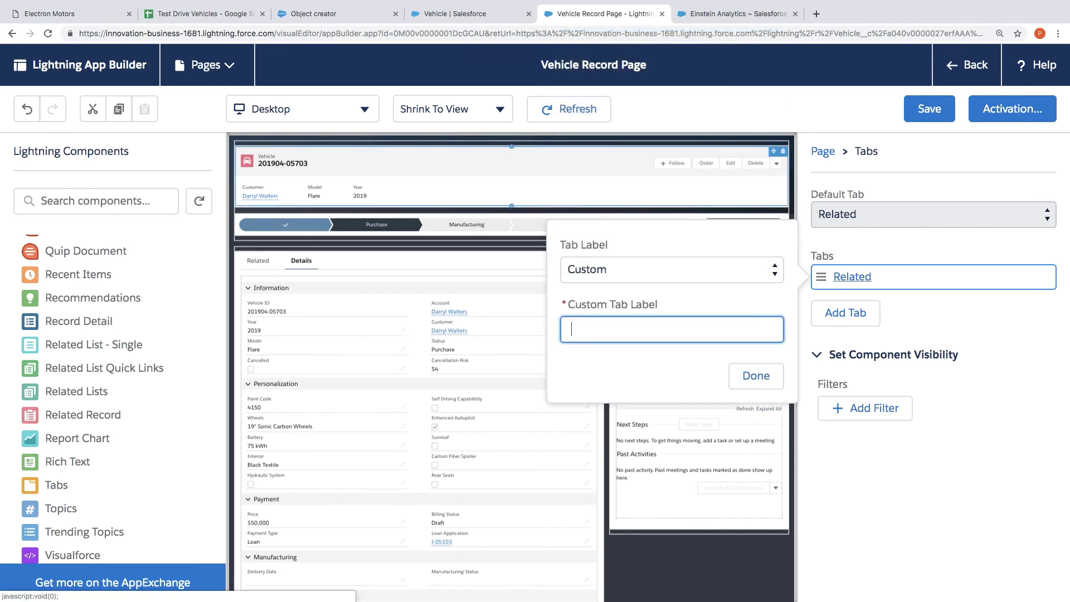
{"action": "type", "text": "Customize"}
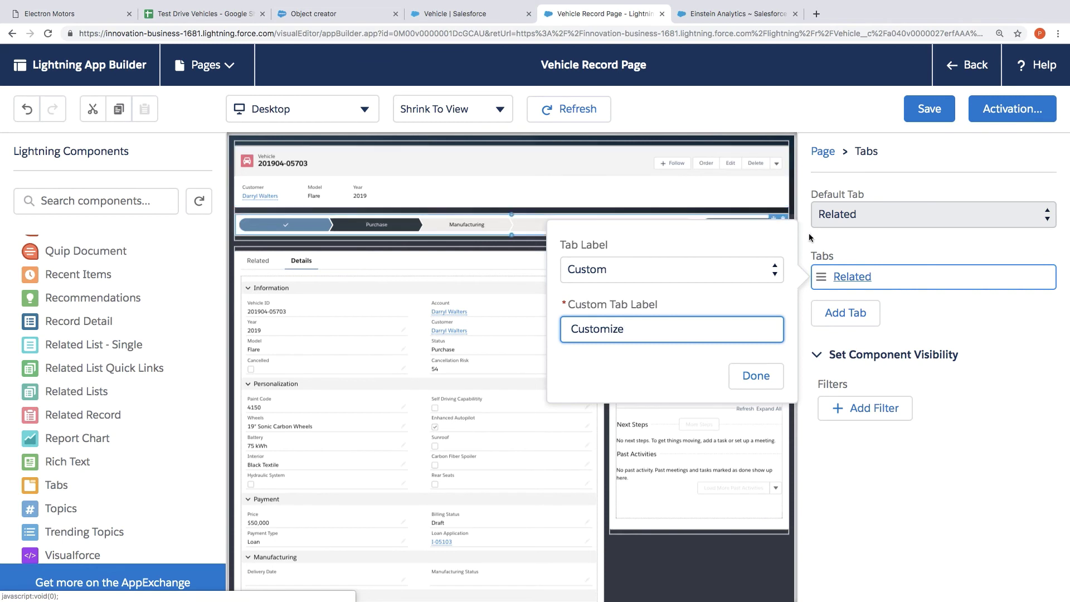
{"action": "left_click", "coordinate": [760, 371]}
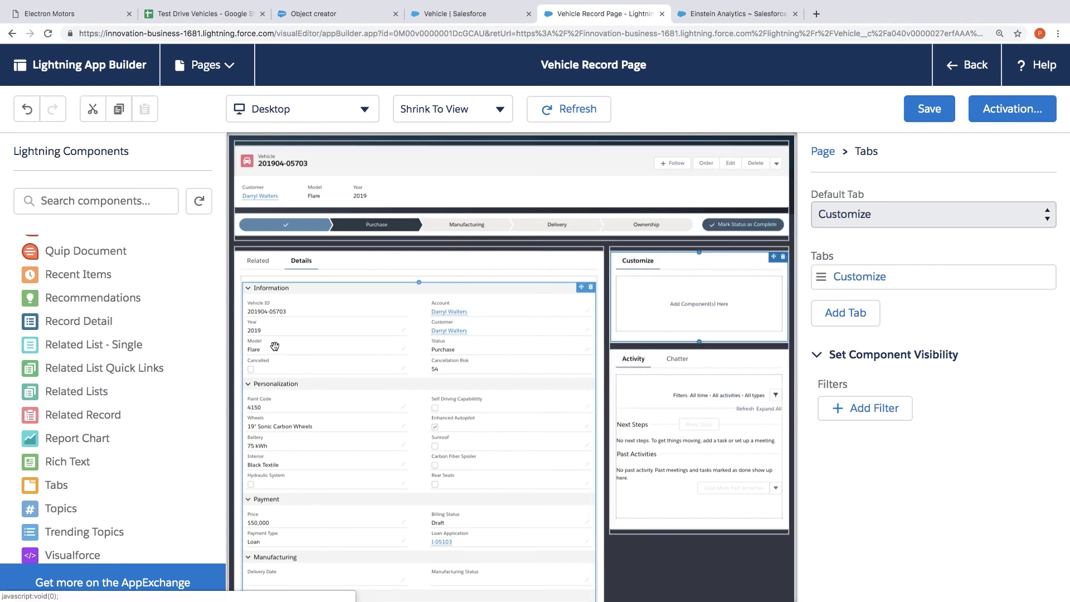
{"action": "scroll", "coordinate": [179, 338], "scroll_direction": "down", "scroll_amount": 5}
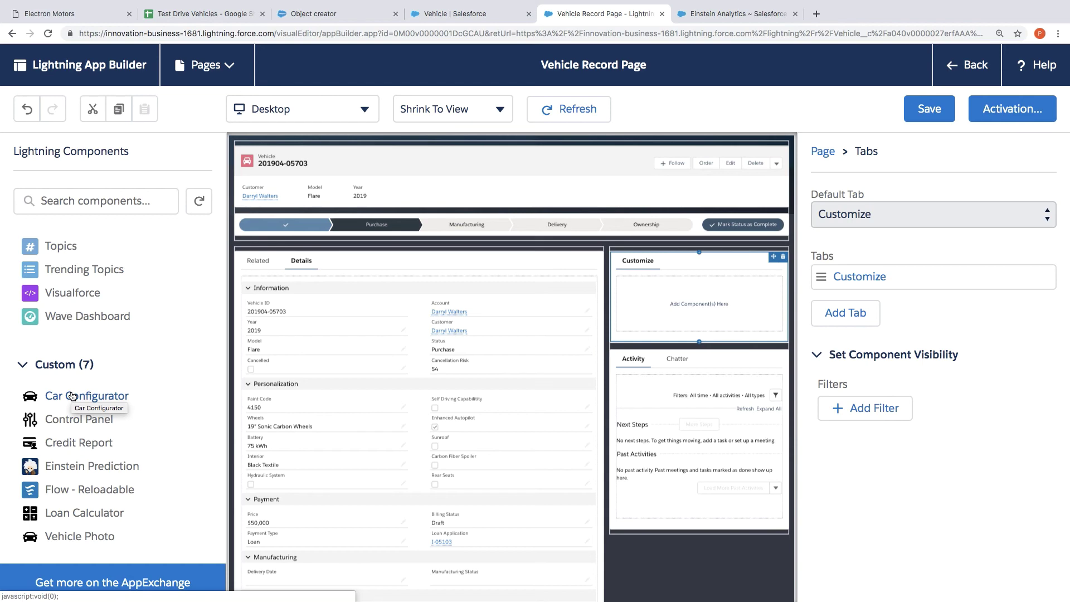
Step: Drop the Car Configurator into the Customize tab, save the page, and go back to the record
{"action": "left_click_drag", "start_coordinate": [72, 396], "coordinate": [636, 293]}
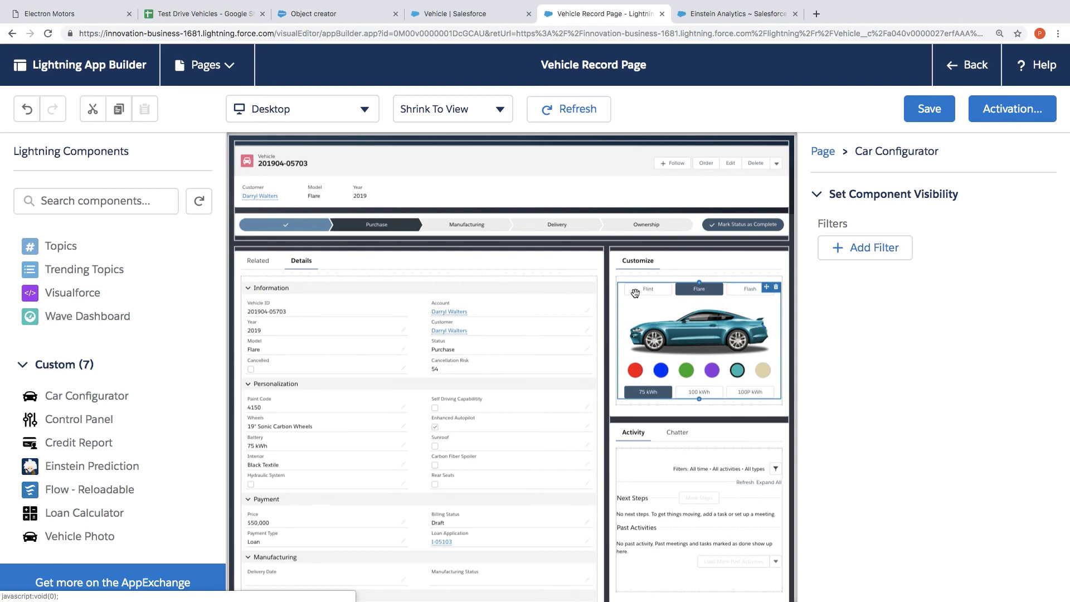
{"action": "left_click", "coordinate": [913, 119]}
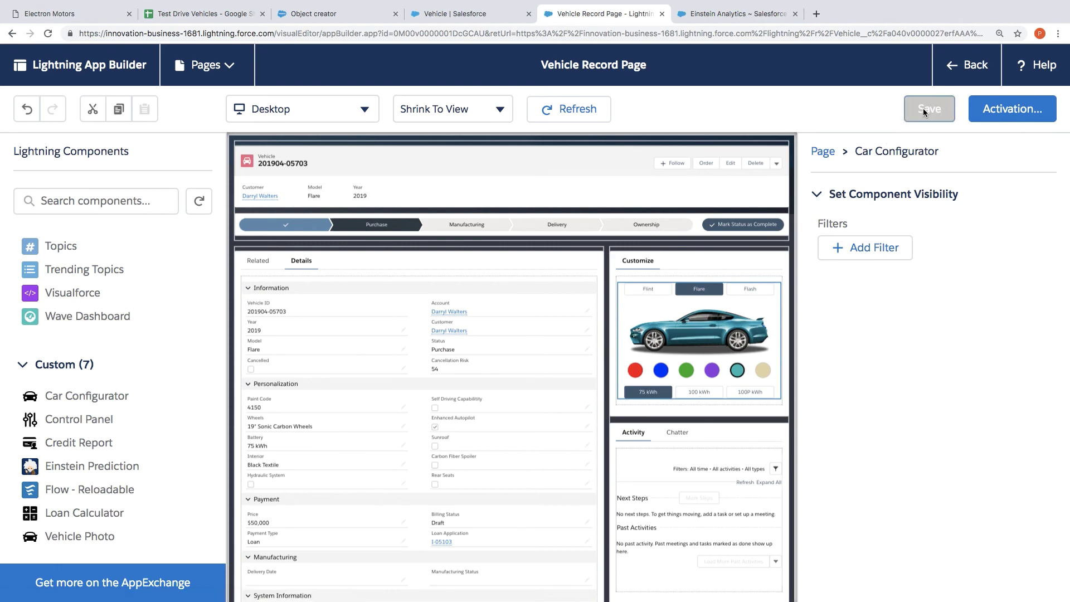
{"action": "left_click", "coordinate": [969, 65]}
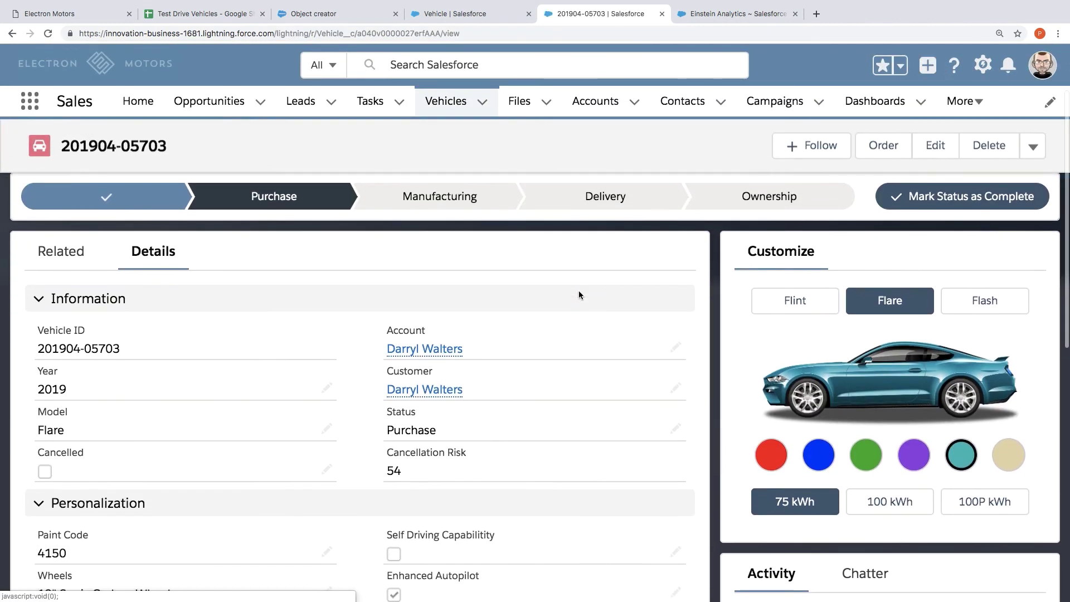
{"action": "left_click", "coordinate": [972, 305]}
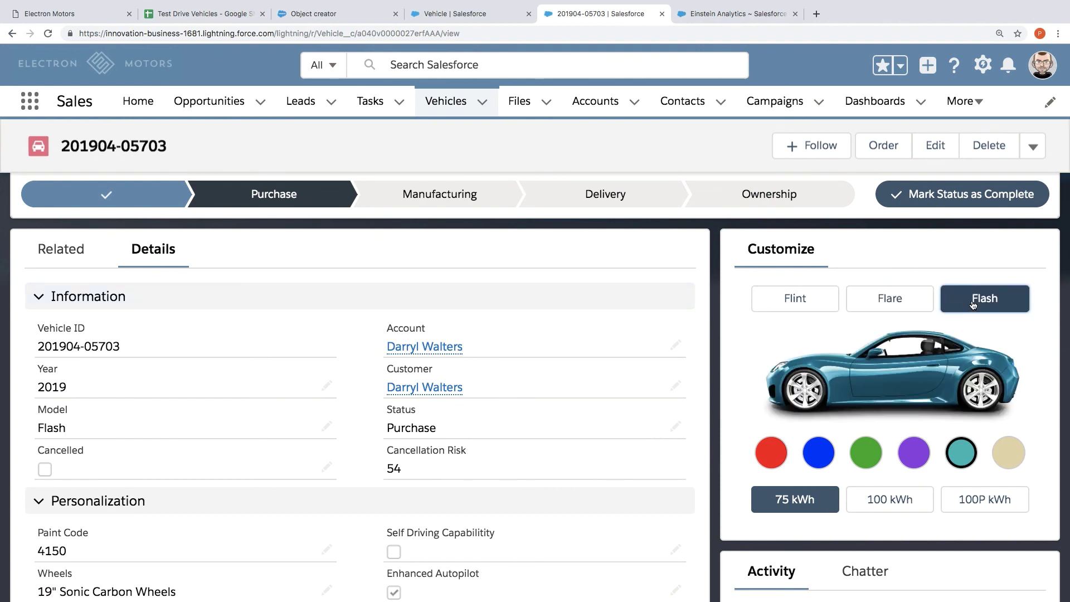
{"action": "left_click", "coordinate": [771, 451]}
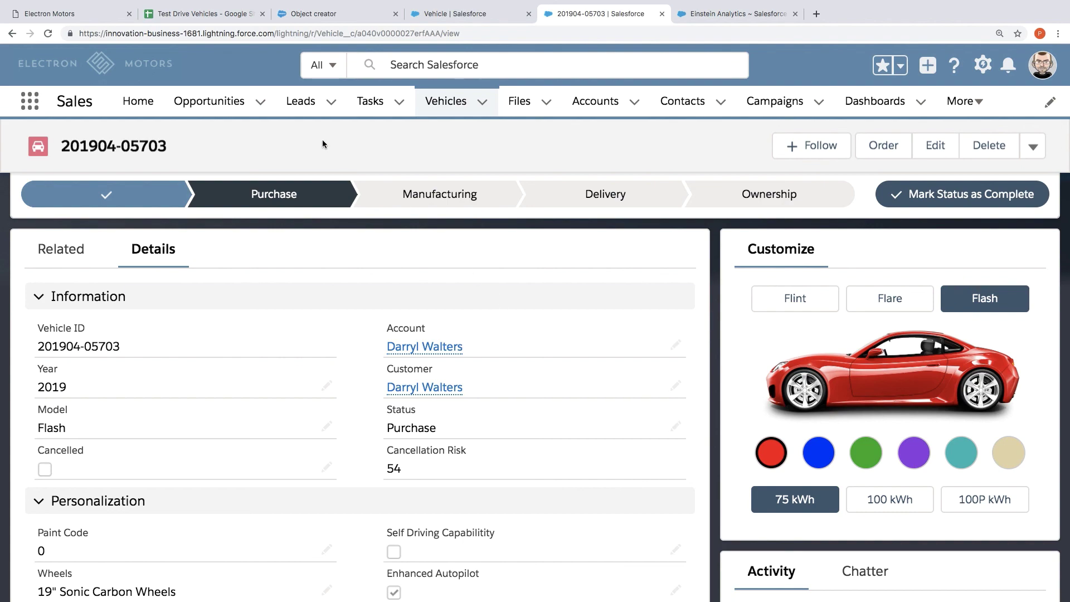
{"action": "left_click", "coordinate": [217, 15]}
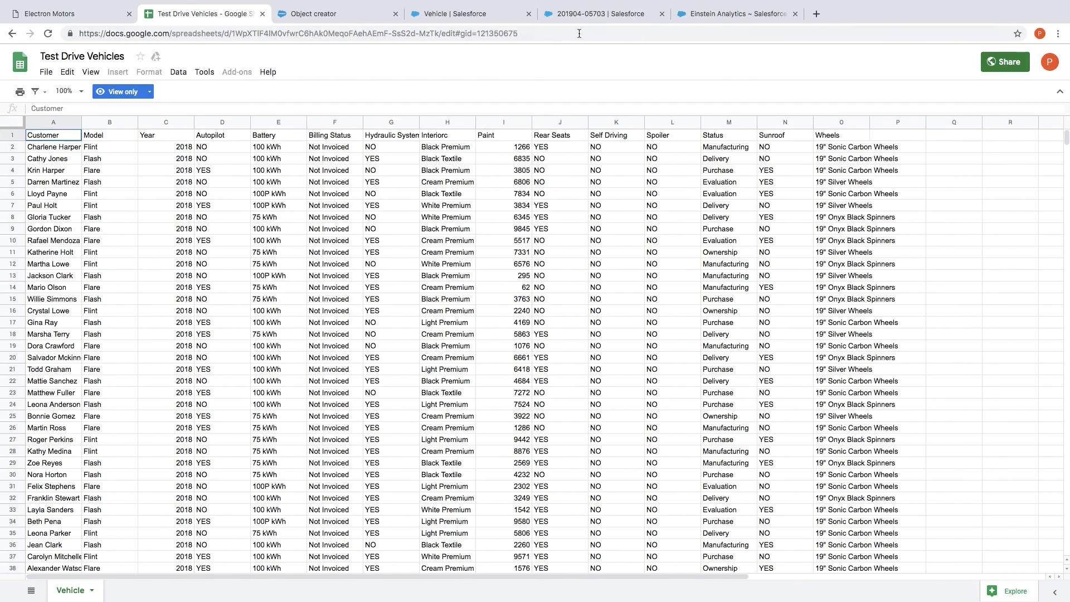
{"action": "left_click", "coordinate": [580, 12]}
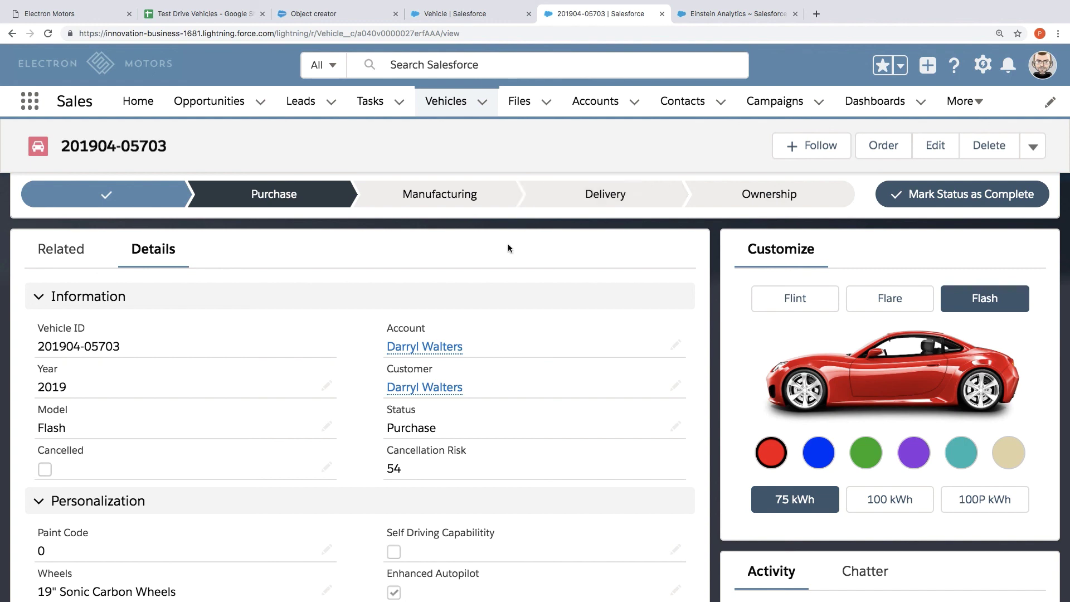
{"action": "left_click", "coordinate": [39, 106]}
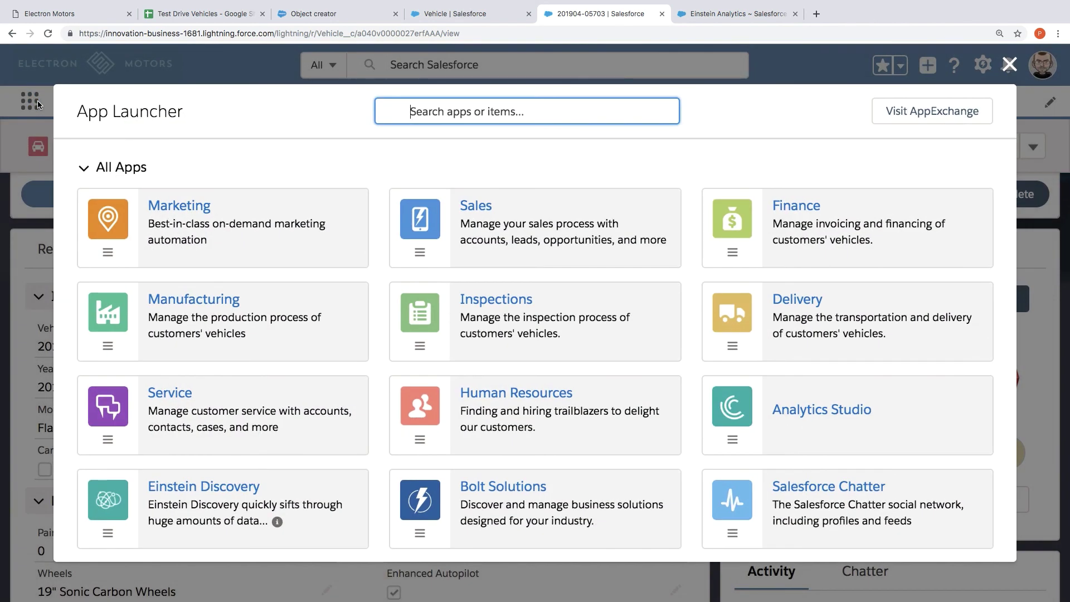